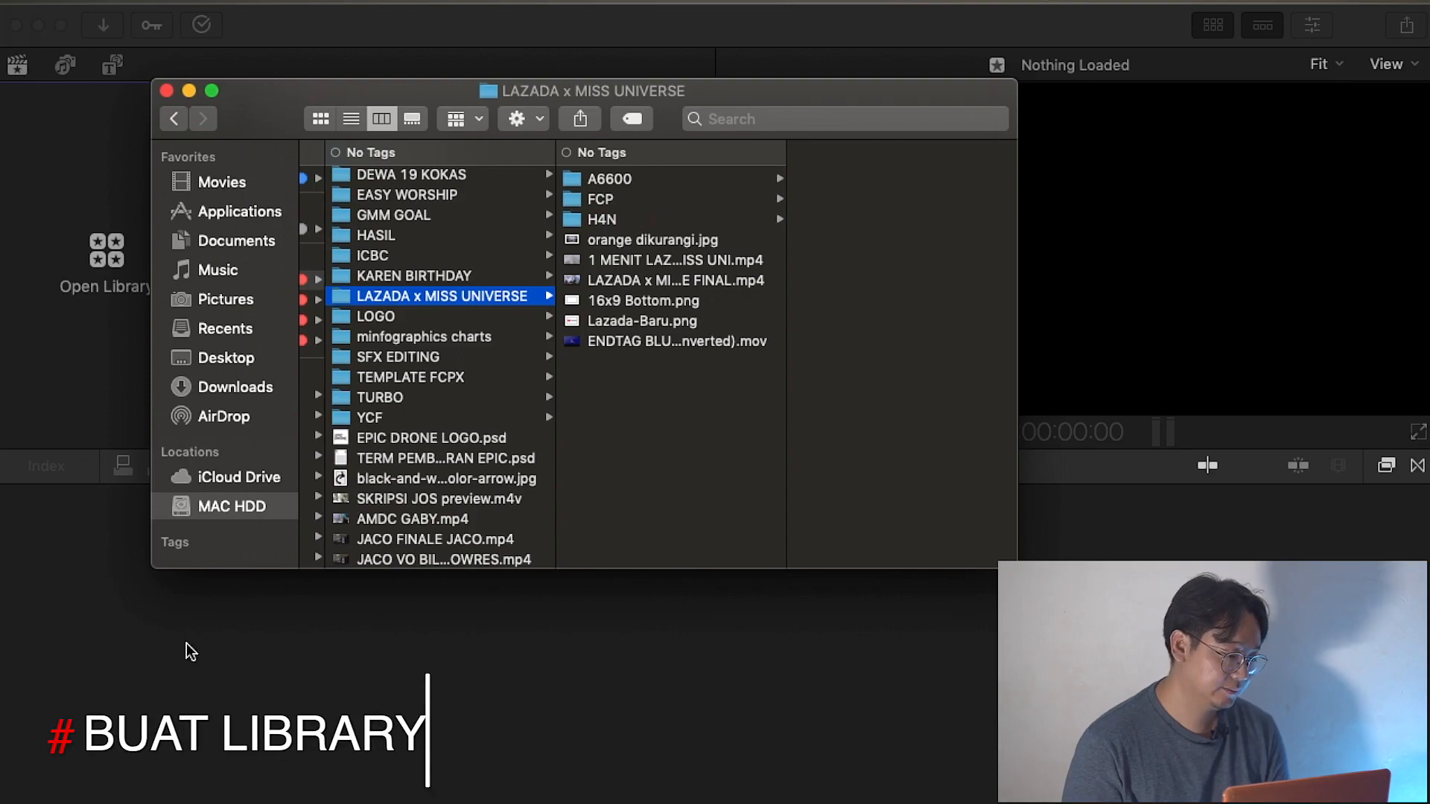
Start a new library and choose the FCP folder inside EPIC PRO CINEMATIC / LAZADA x MISS UNIVERSE on MAC HDD as its save location.
left_click(106, 262)
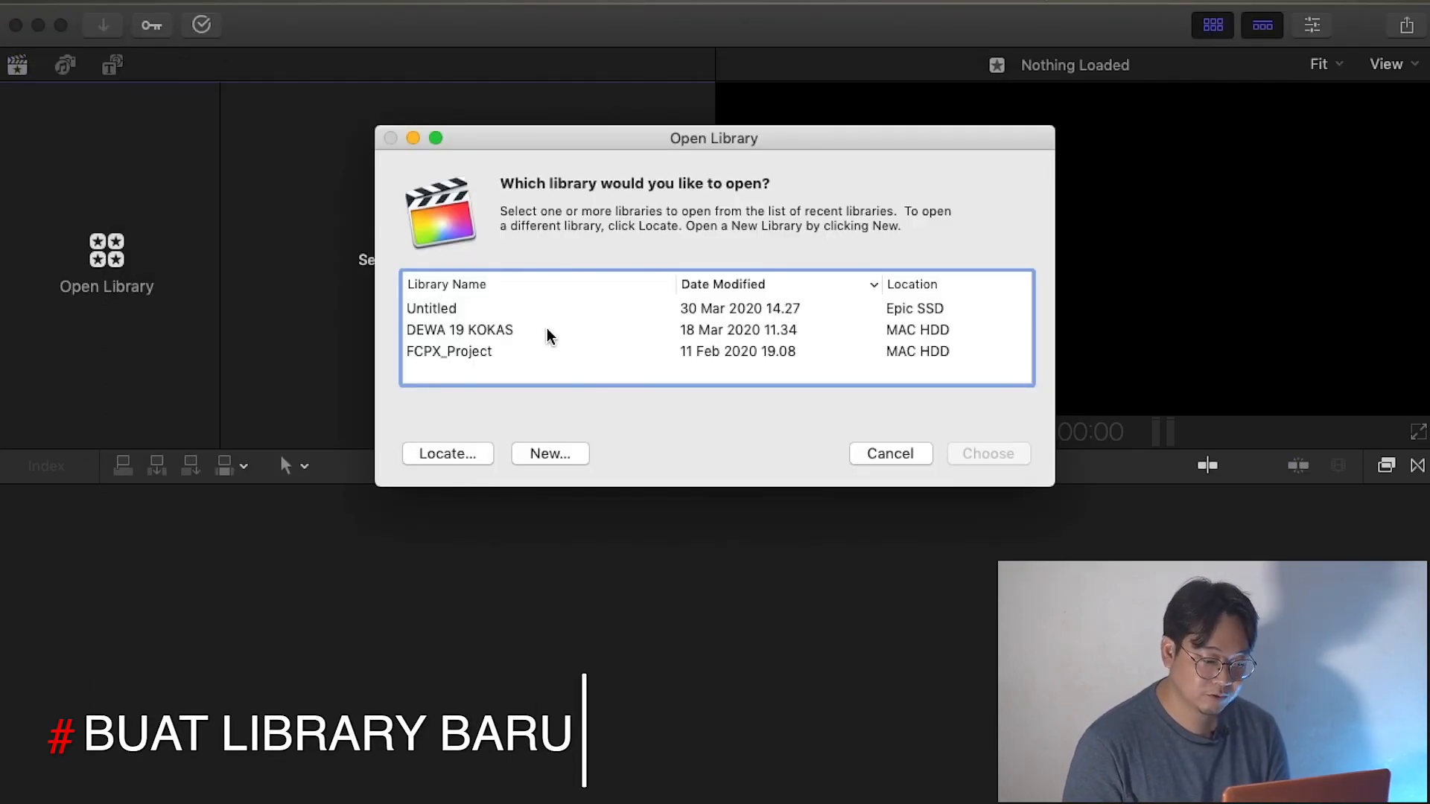
left_click(557, 453)
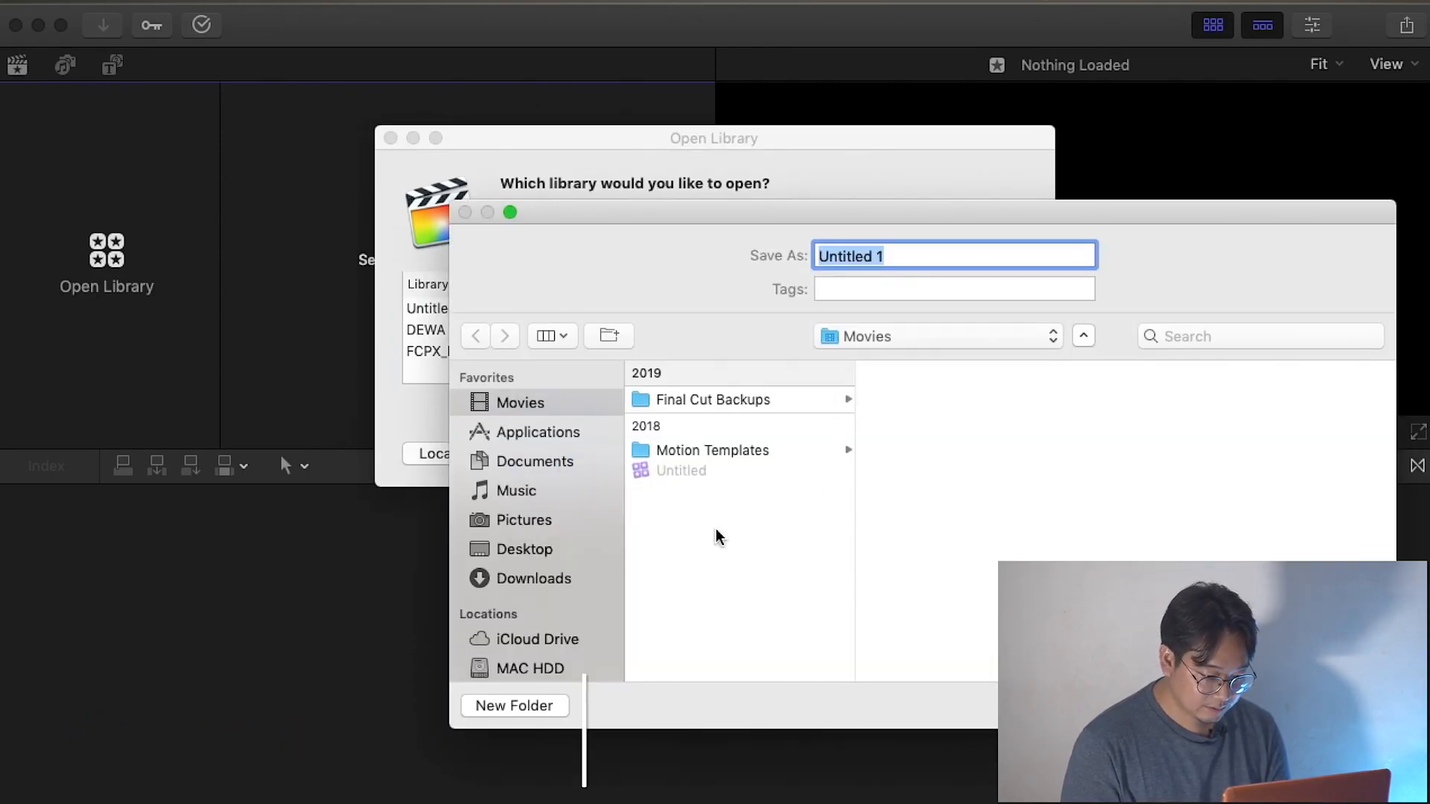
left_click(527, 666)
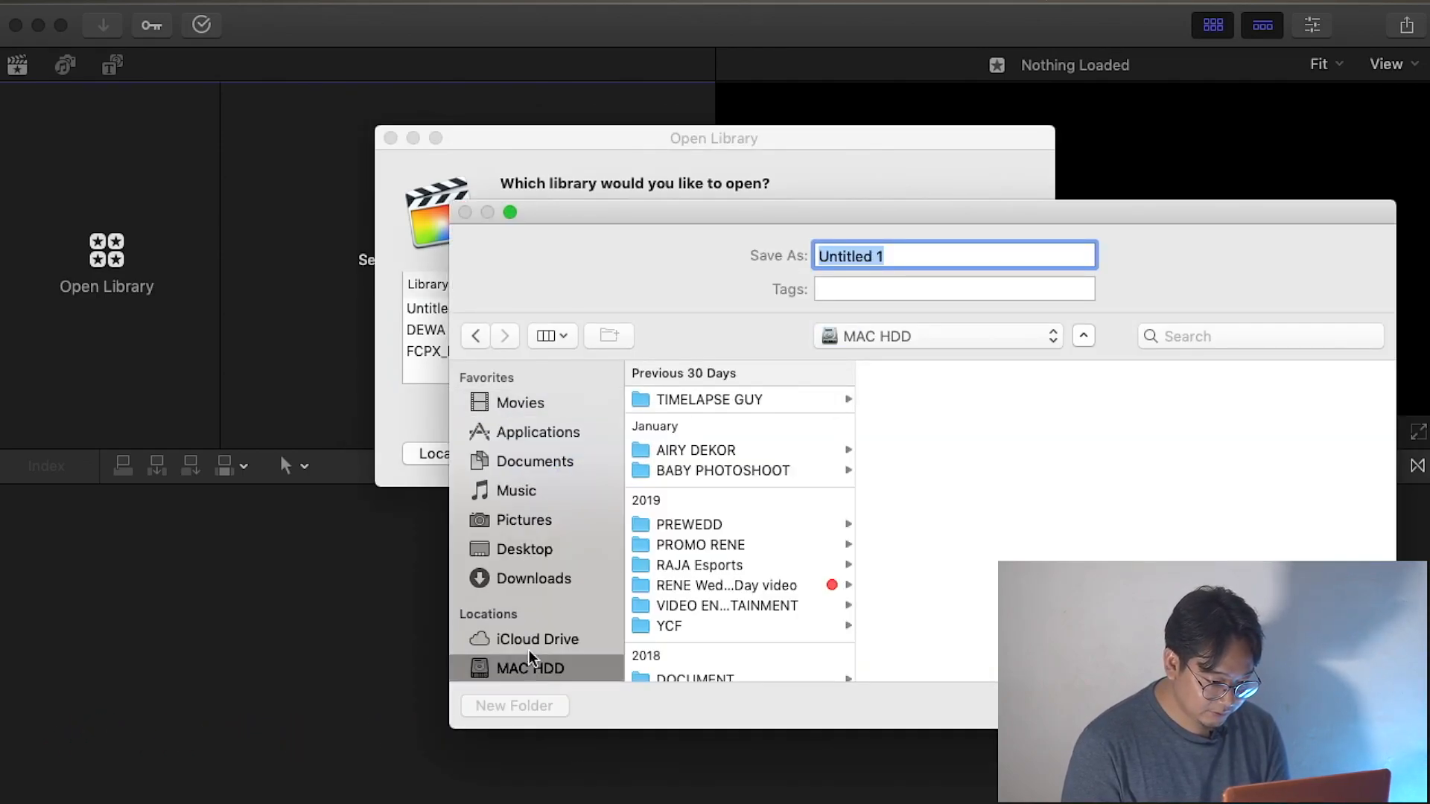
scroll(691, 547, "down", 5)
scroll(700, 543, "up", 5)
scroll(711, 530, "down", 5)
left_click(726, 516)
left_click(1020, 451)
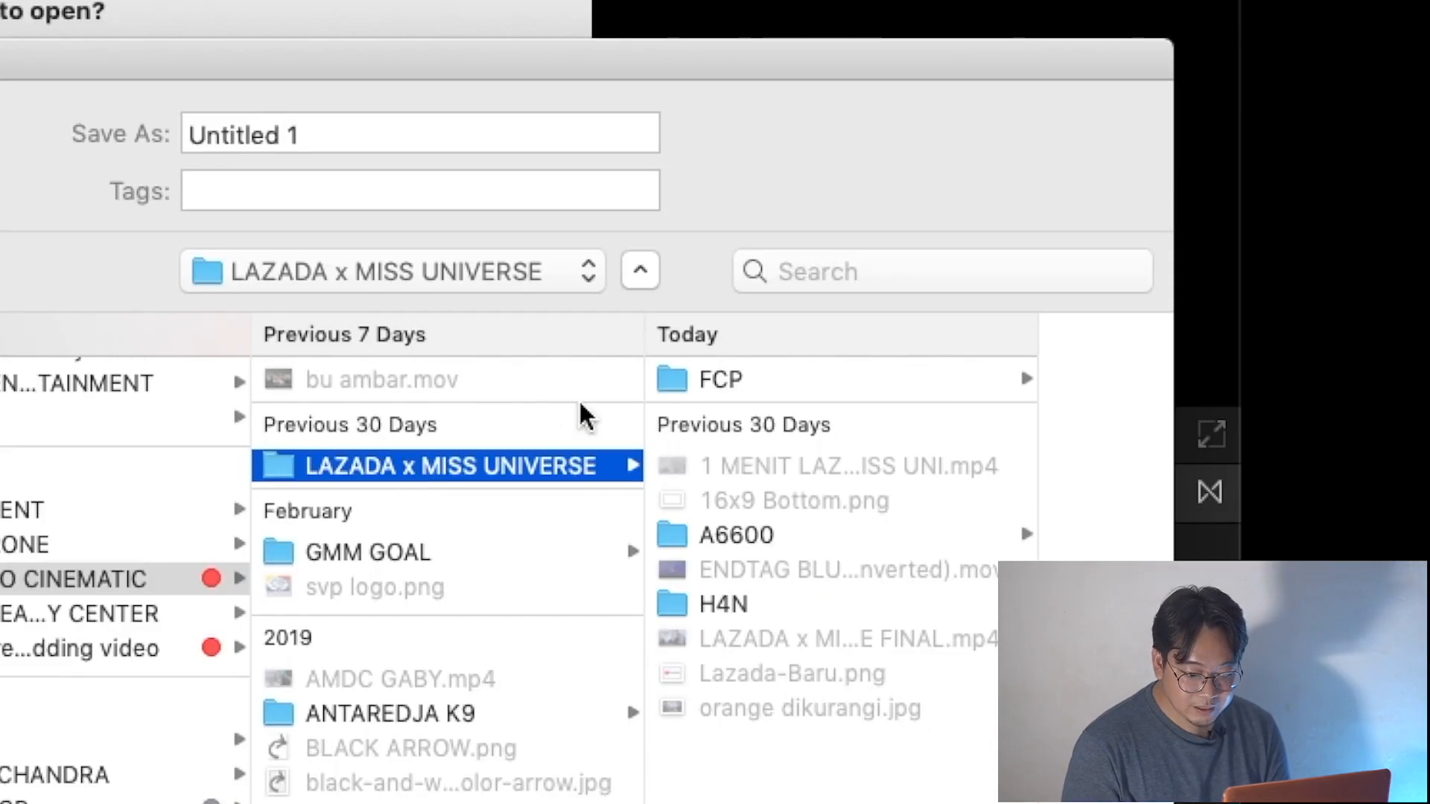
left_click(735, 381)
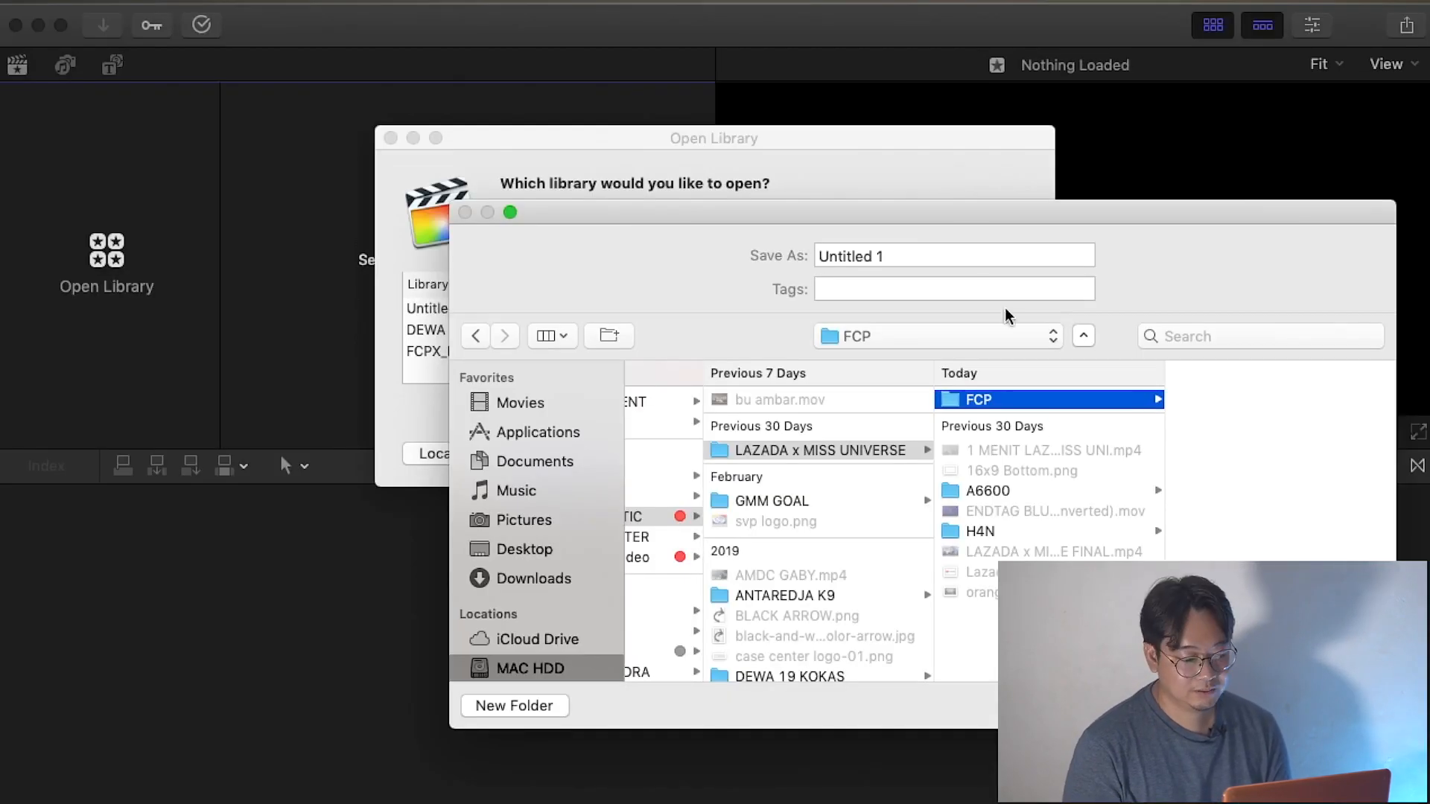
Name the new library "MISS UNIVERSE X LAZADA" and save it.
triple_click(414, 134)
type("MISS UNIVERSE X LAZADA")
key("Return")
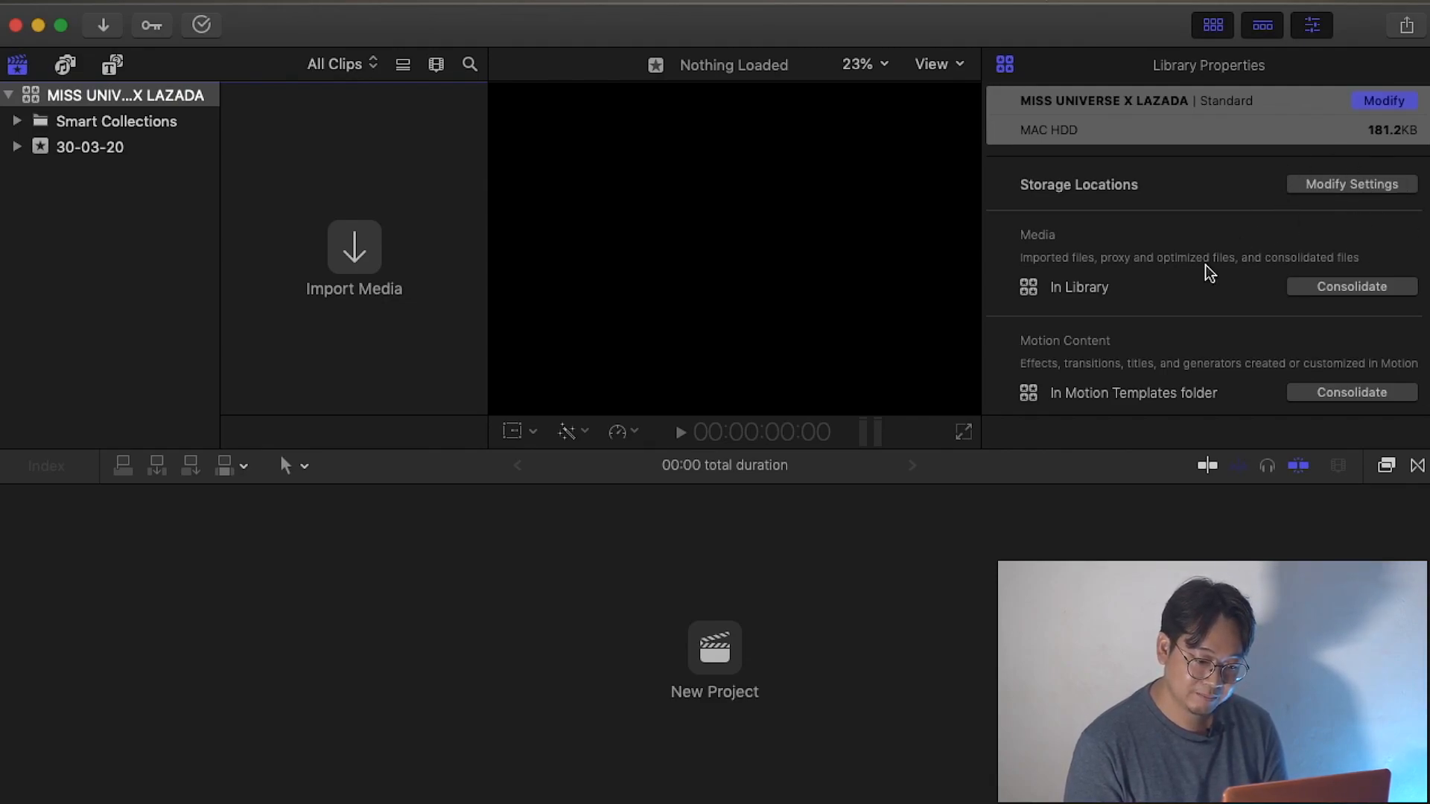
scroll(1197, 282, "down", 2)
scroll(1132, 260, "up", 2)
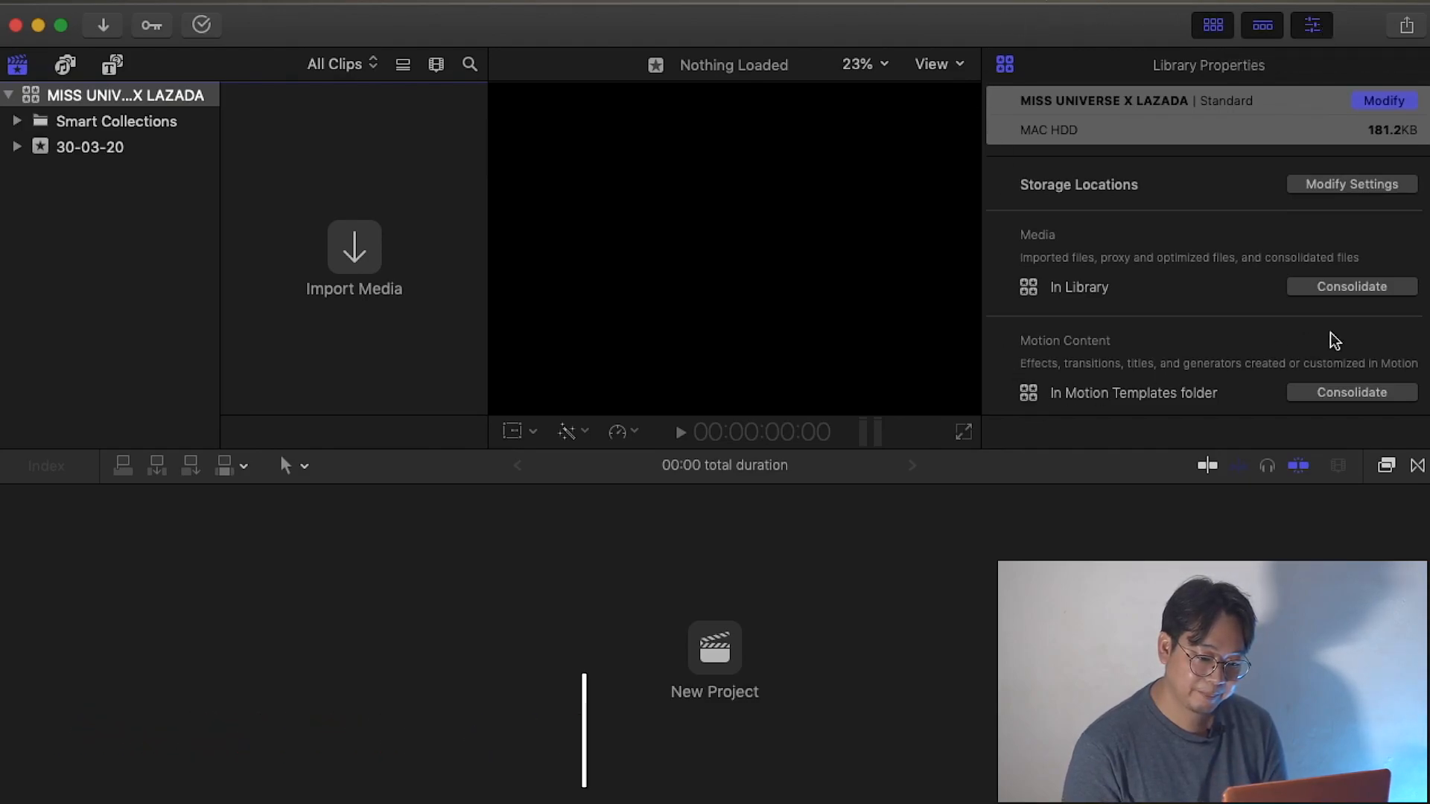
left_click(1310, 32)
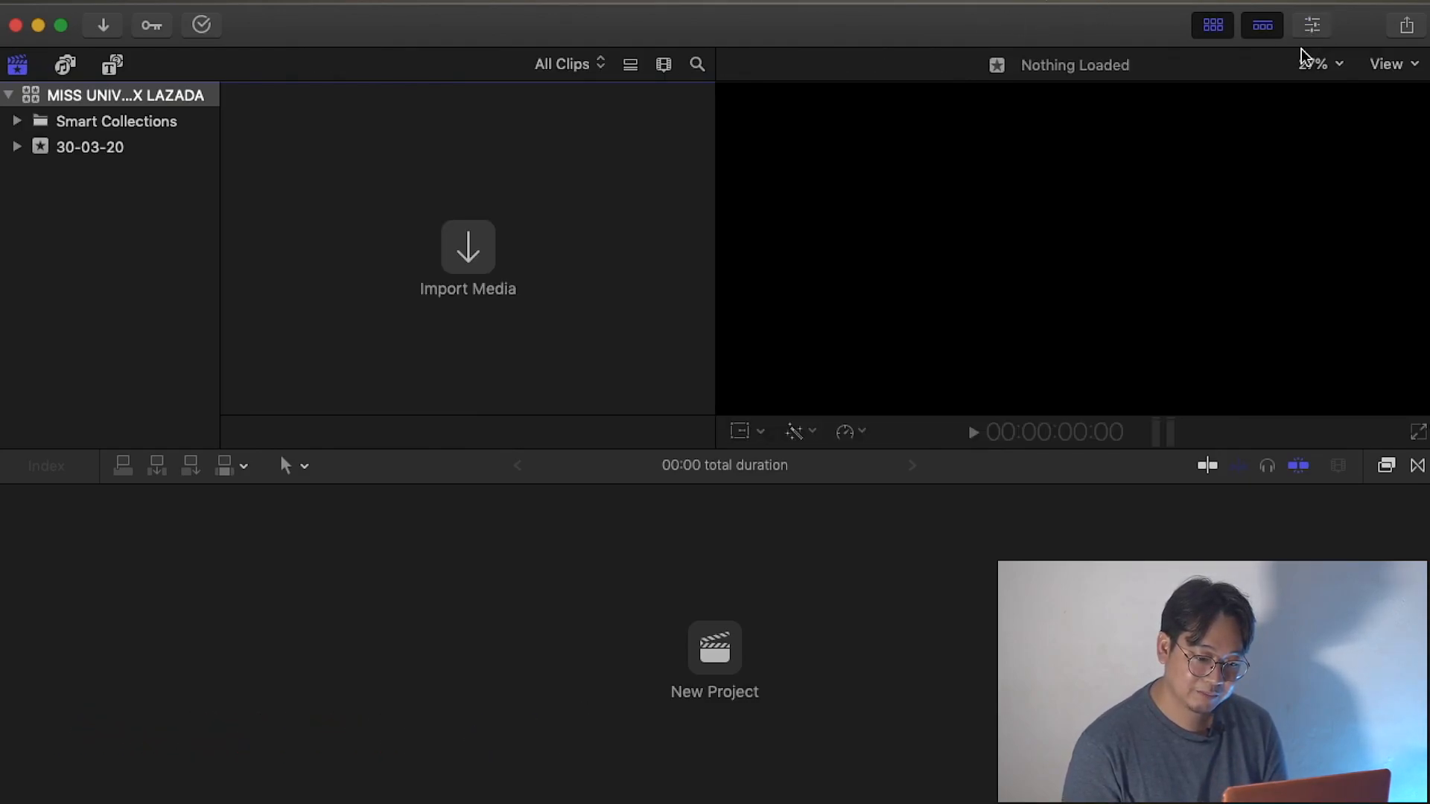
left_click(1315, 29)
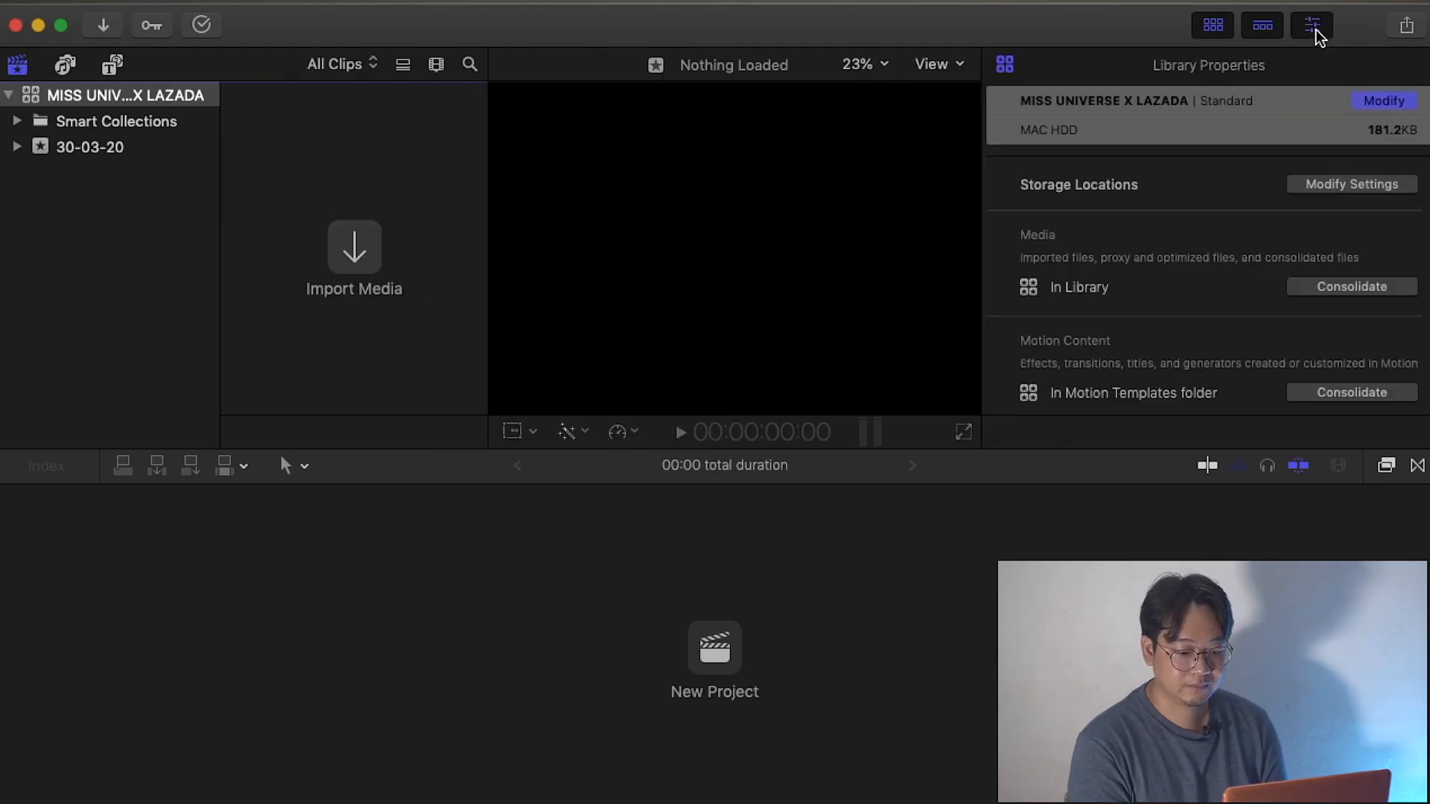
In the library's storage settings, set the media location to the FCP folder inside LAZADA x MISS UNIVERSE on MAC HDD.
left_click(1330, 186)
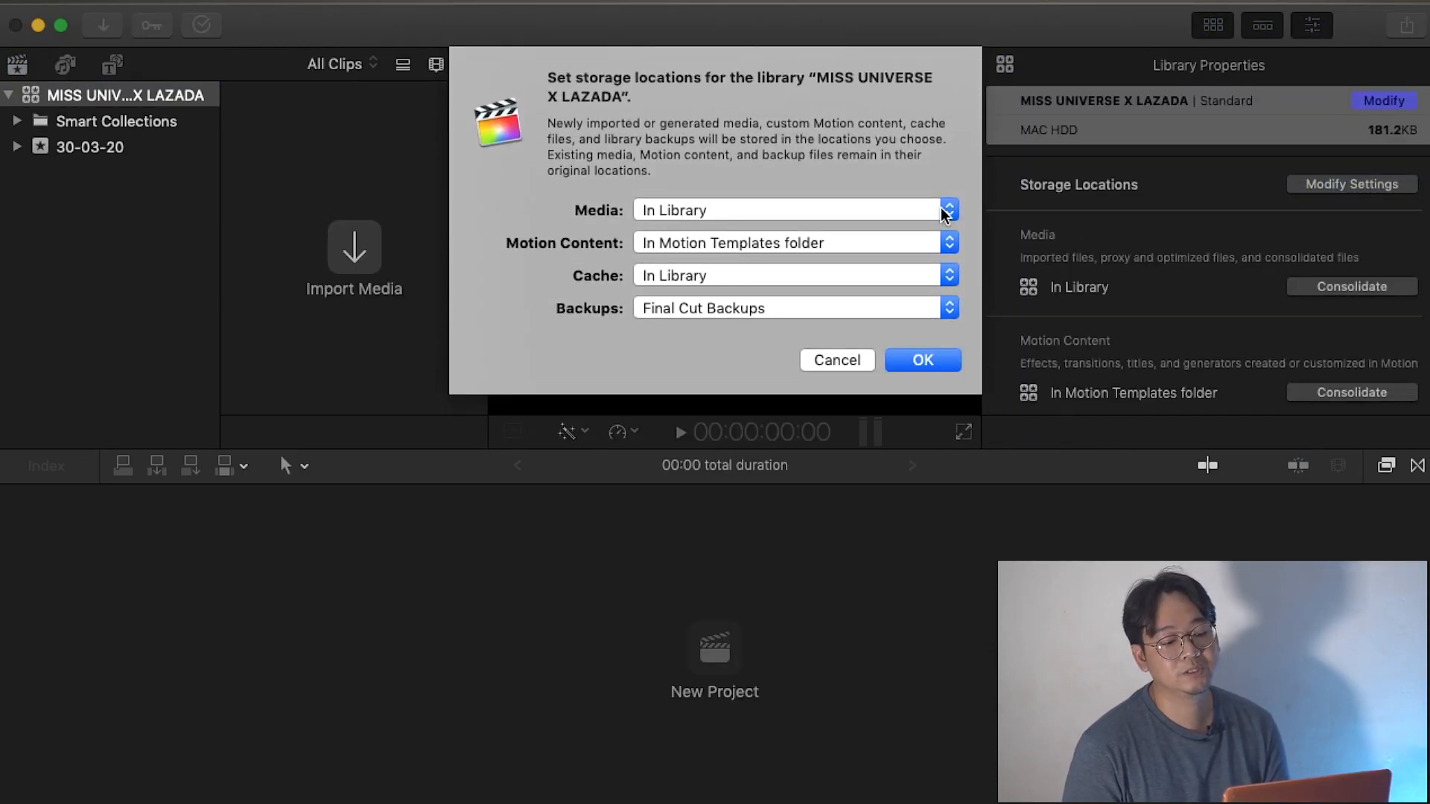
left_click(908, 216)
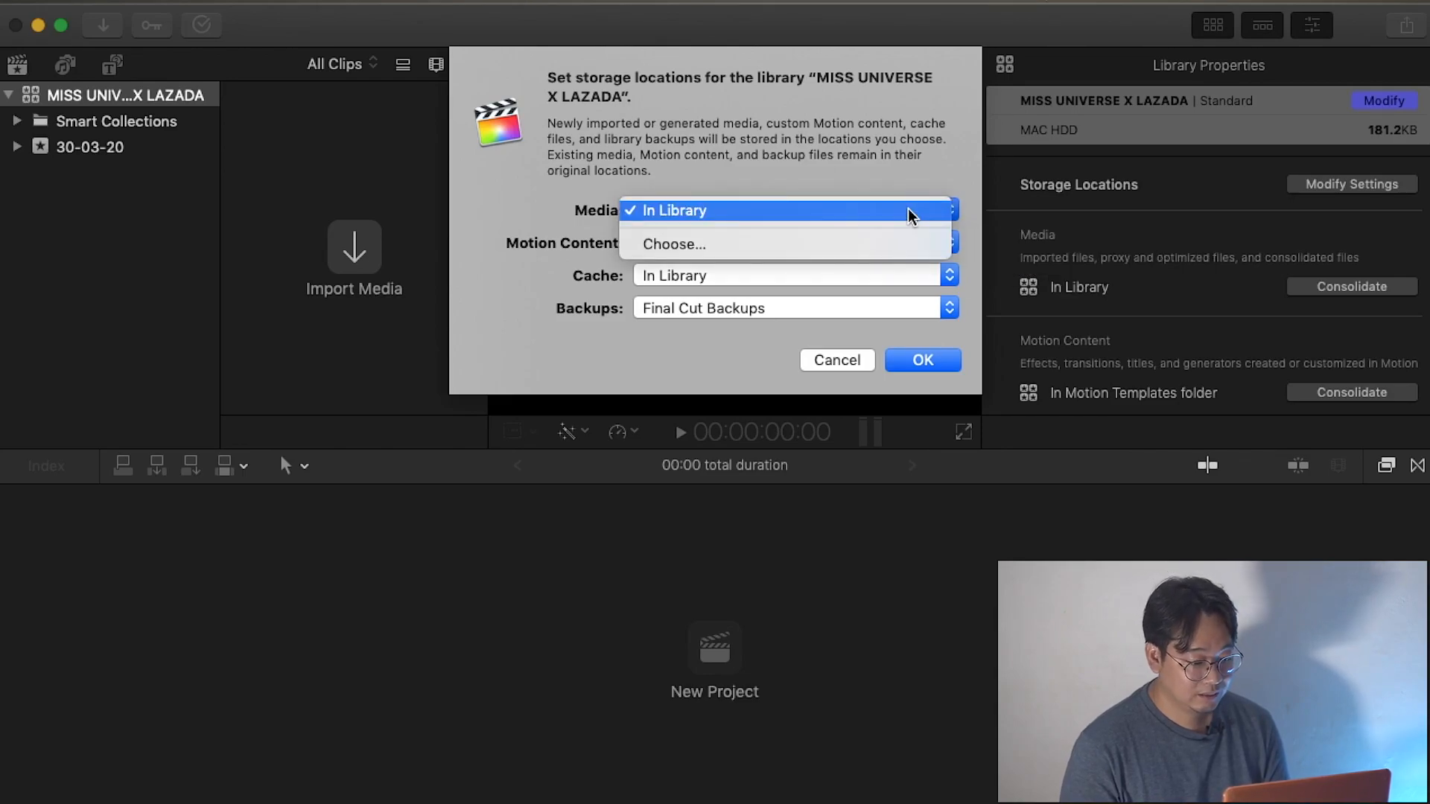
left_click(875, 243)
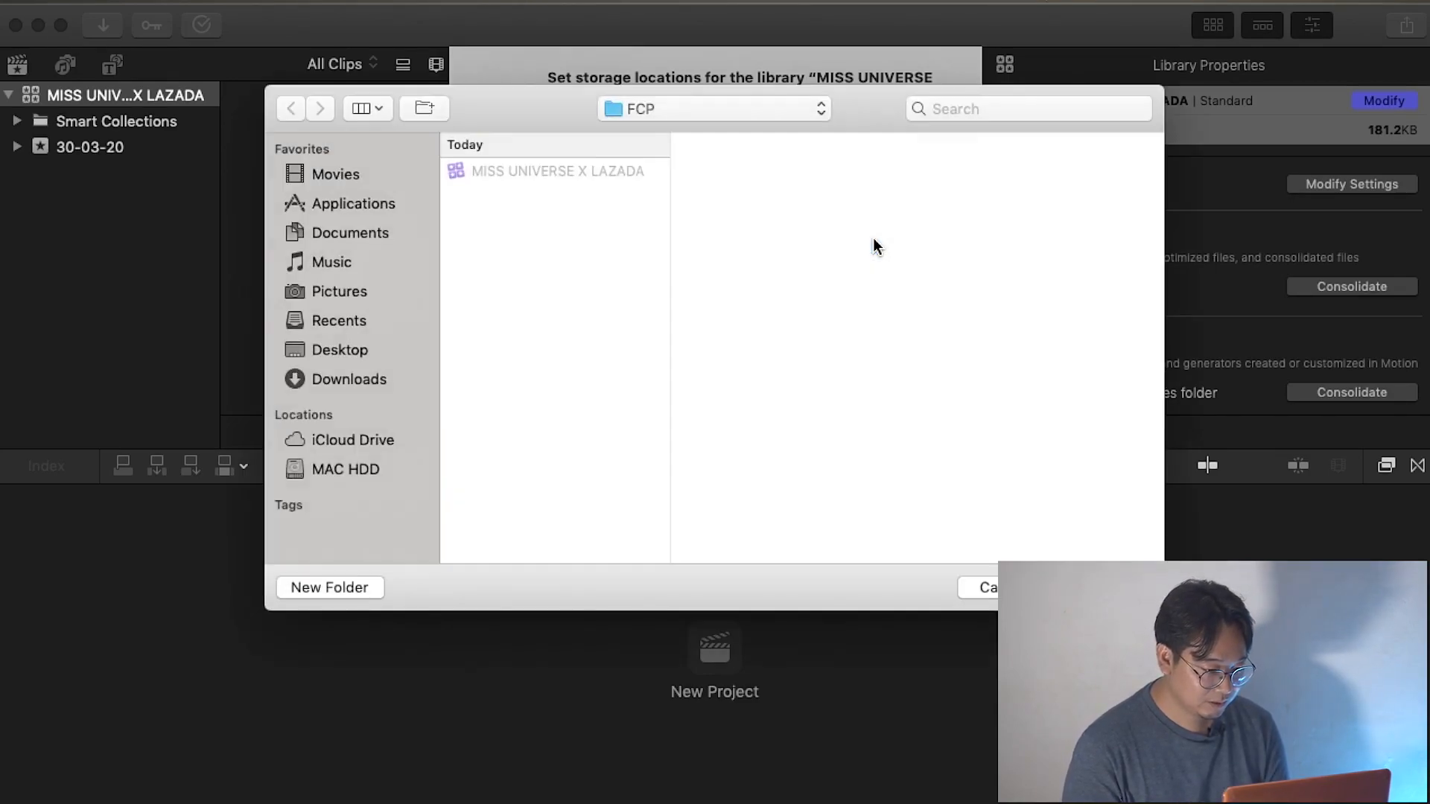
left_click(701, 113)
left_click(703, 110)
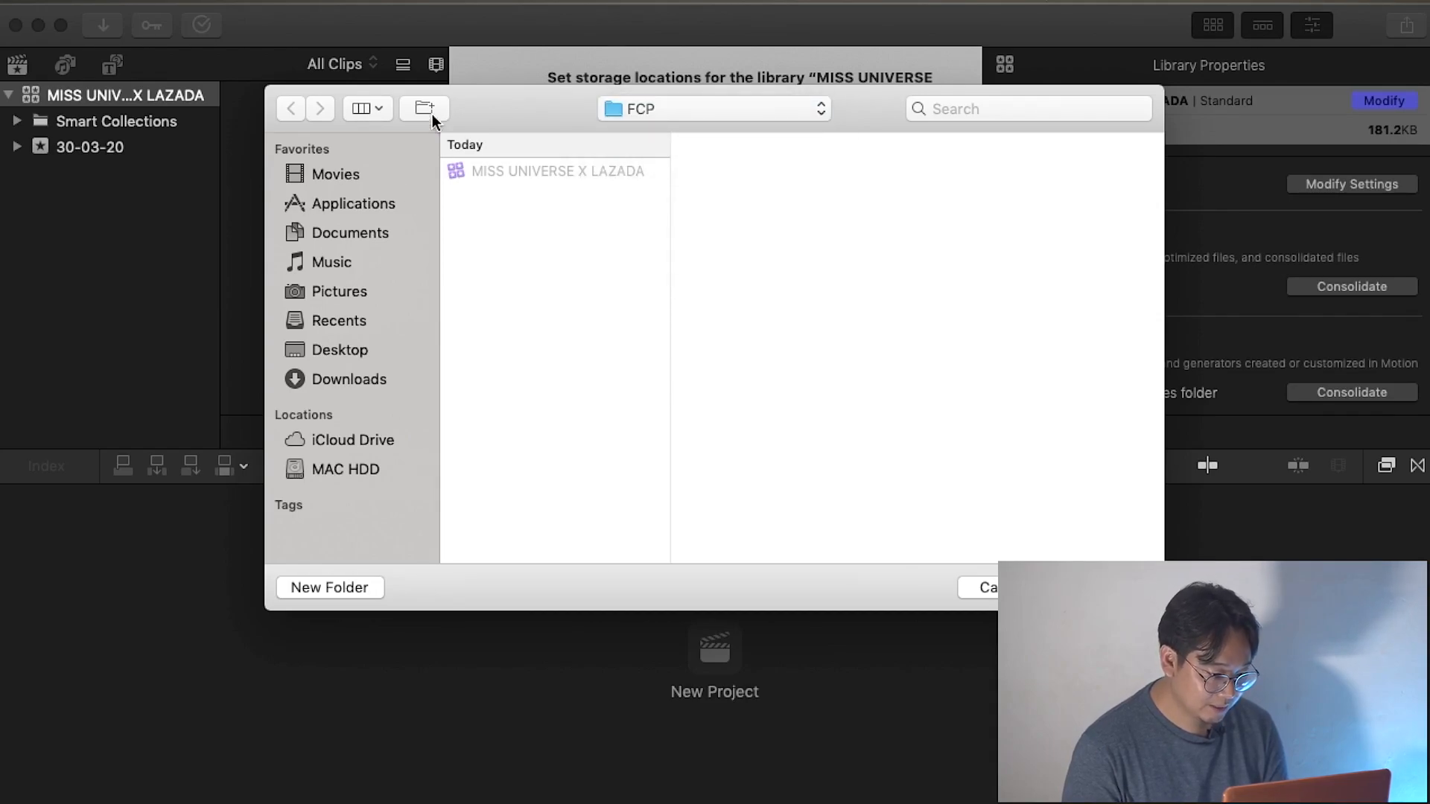
left_click(339, 466)
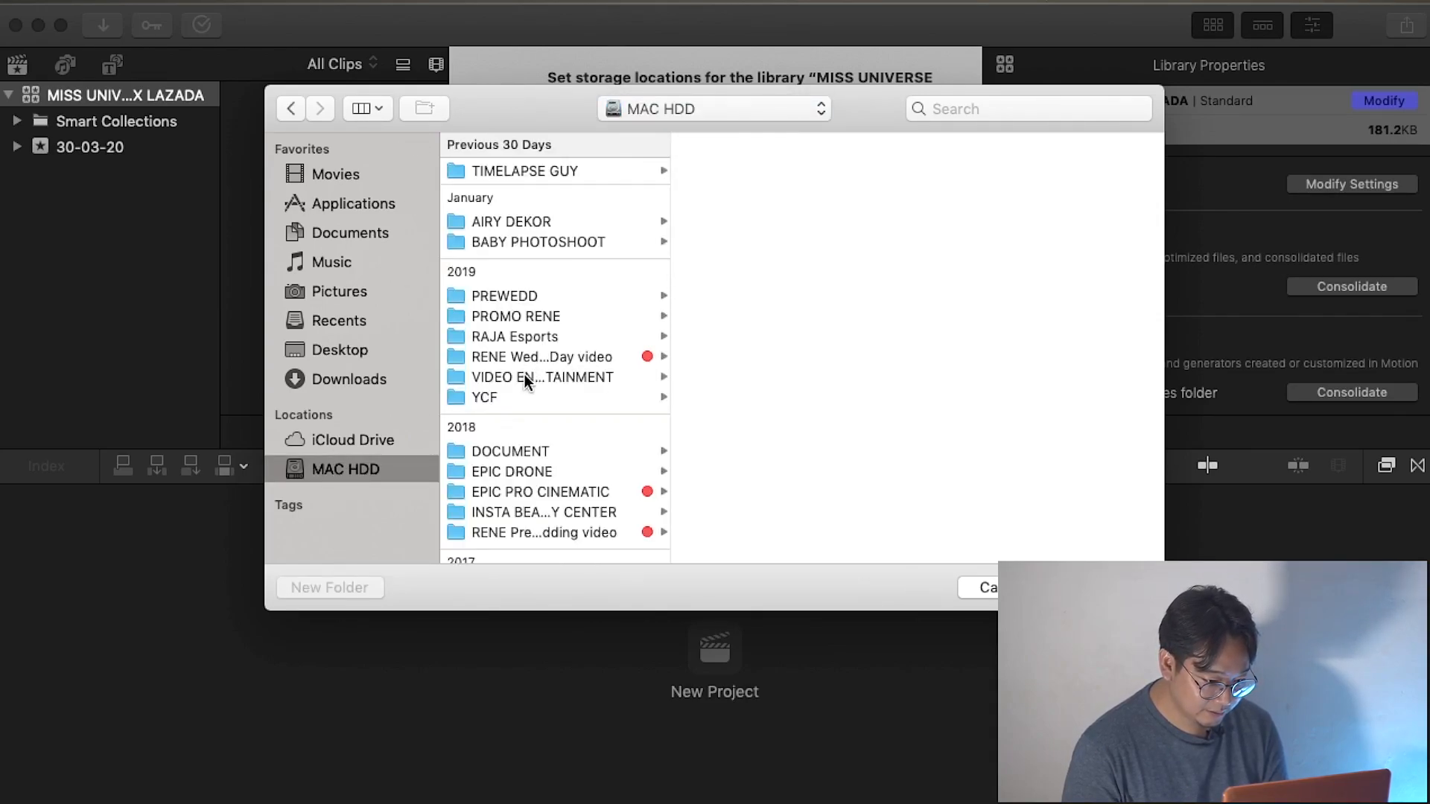
left_click(528, 492)
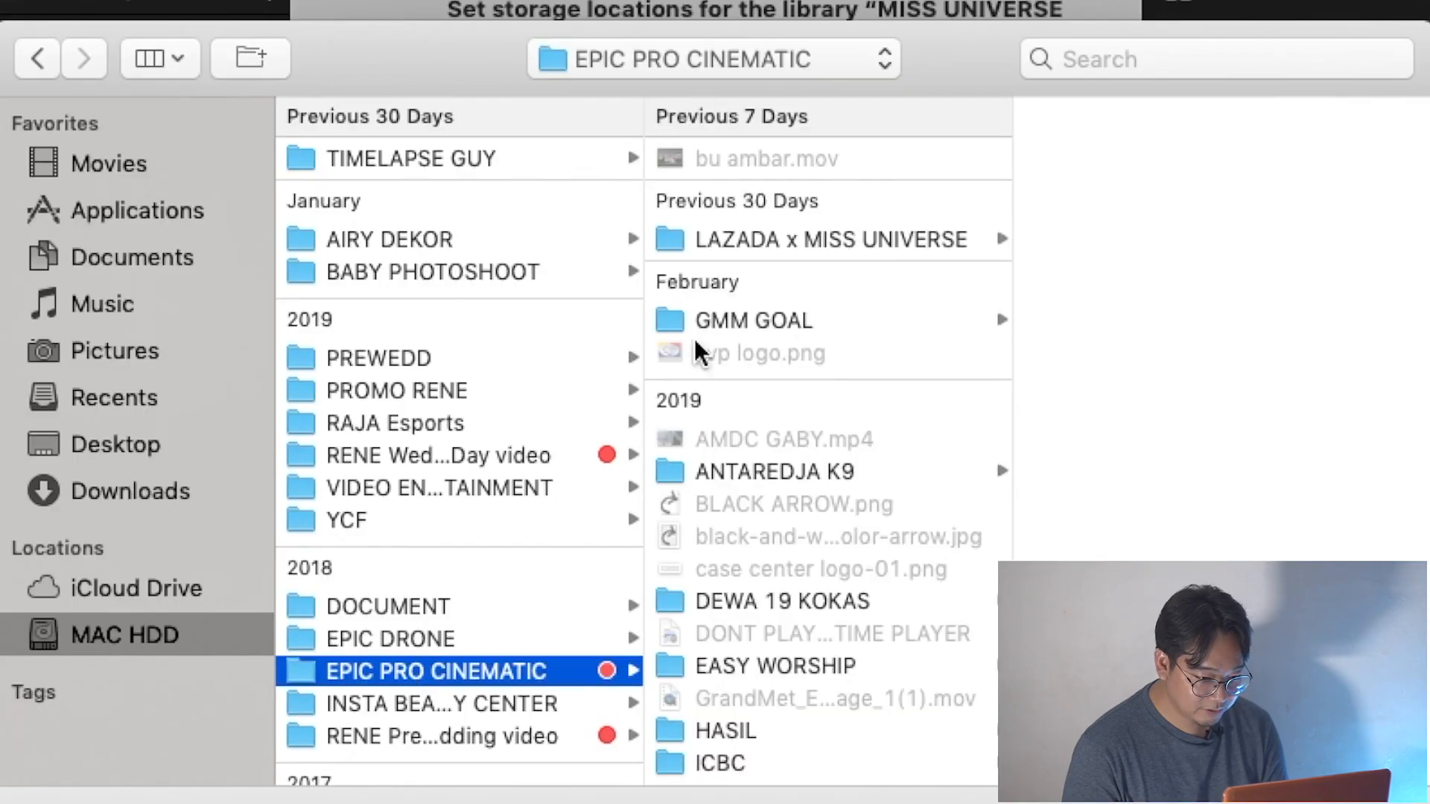
left_click(770, 237)
left_click(1083, 158)
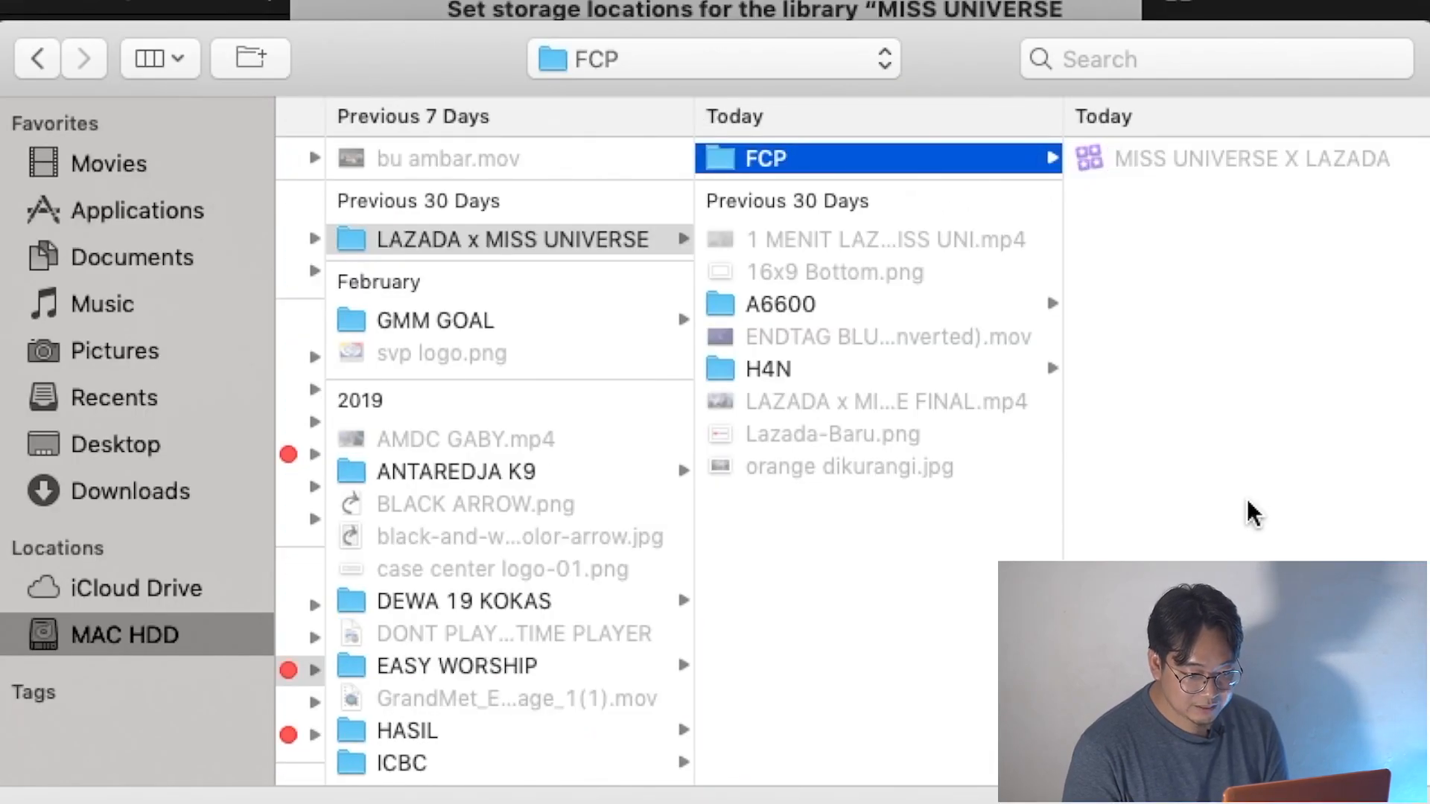
key("Return")
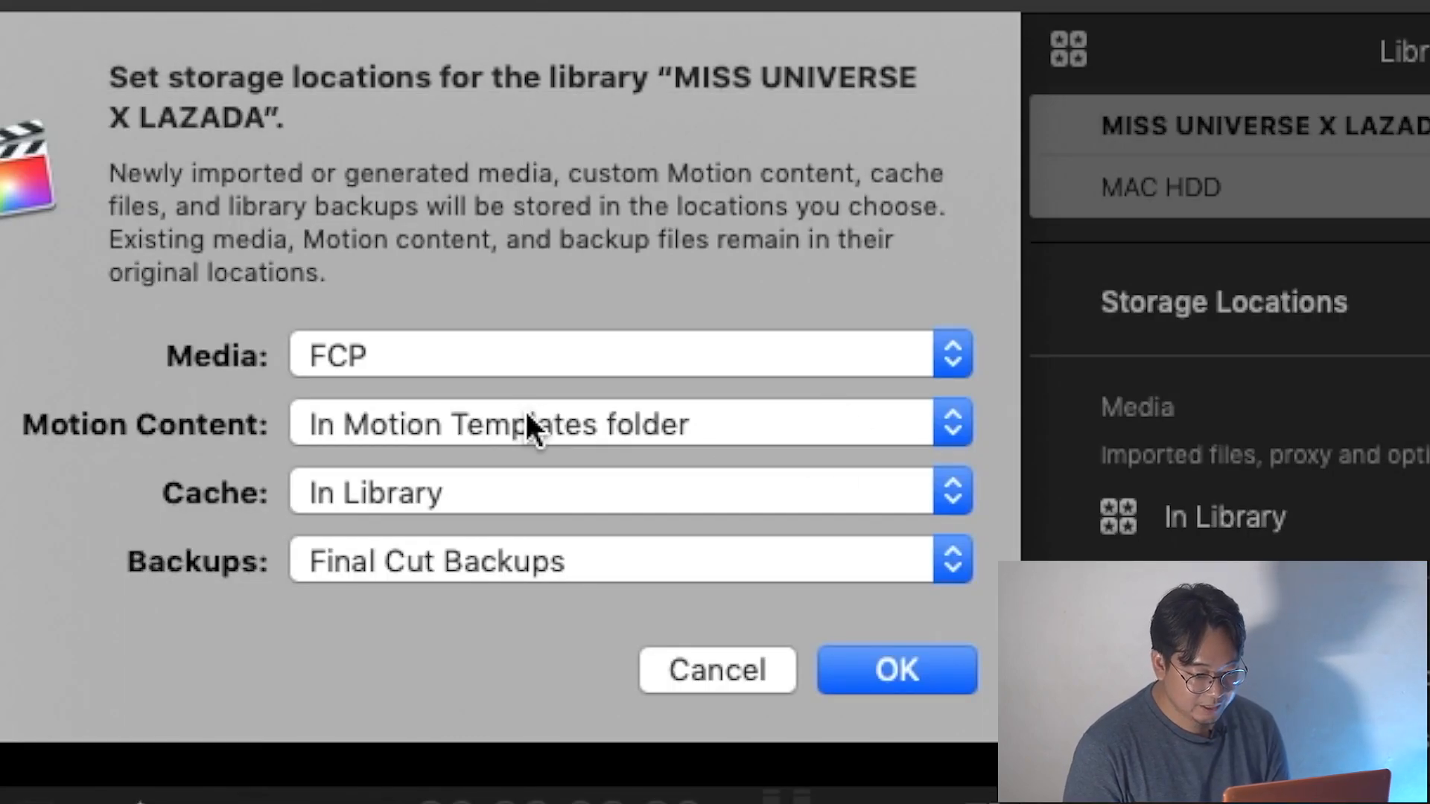
Set the cache and backups locations to the same FCP folder and apply the library's storage settings.
left_click(529, 492)
left_click(517, 563)
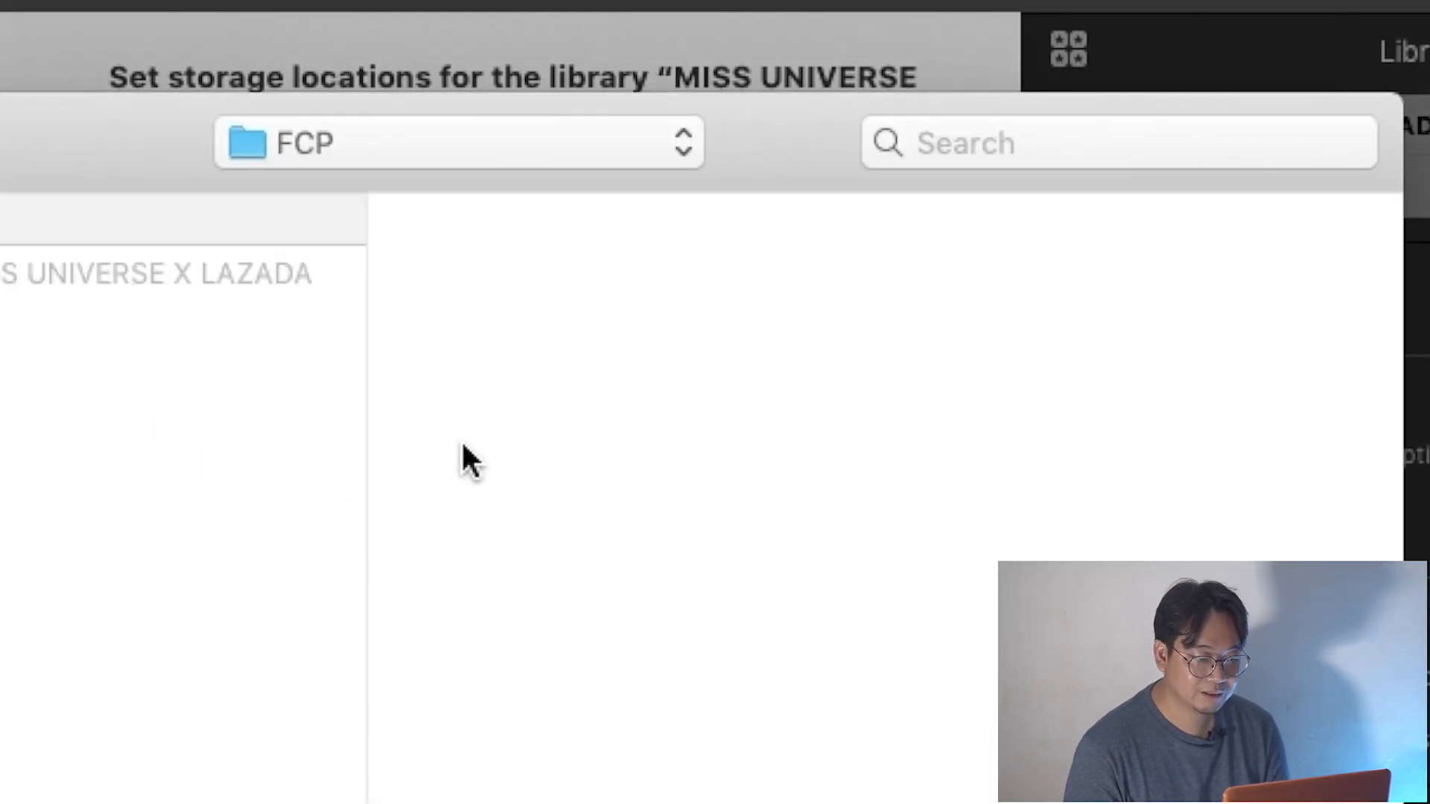
key("Return")
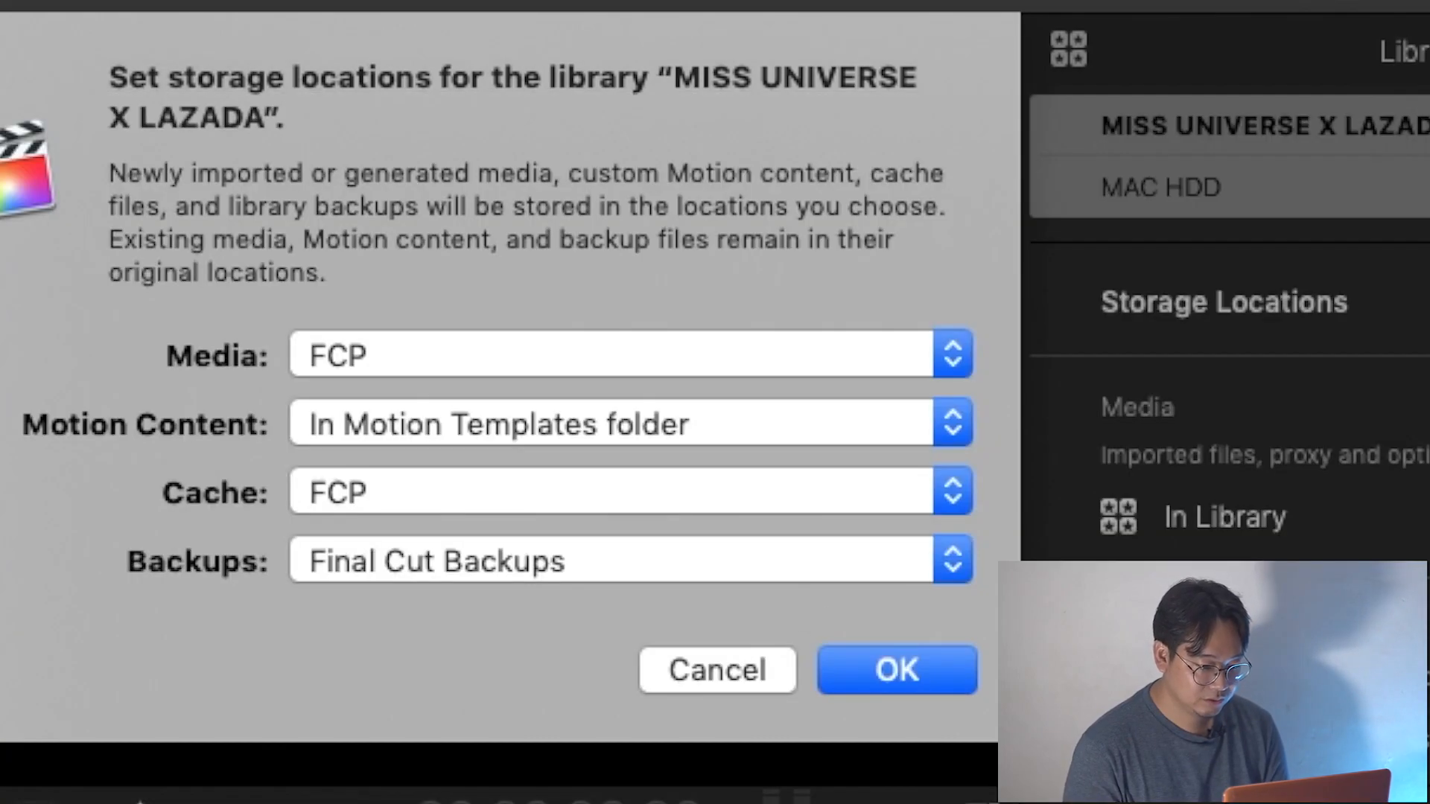
left_click(499, 560)
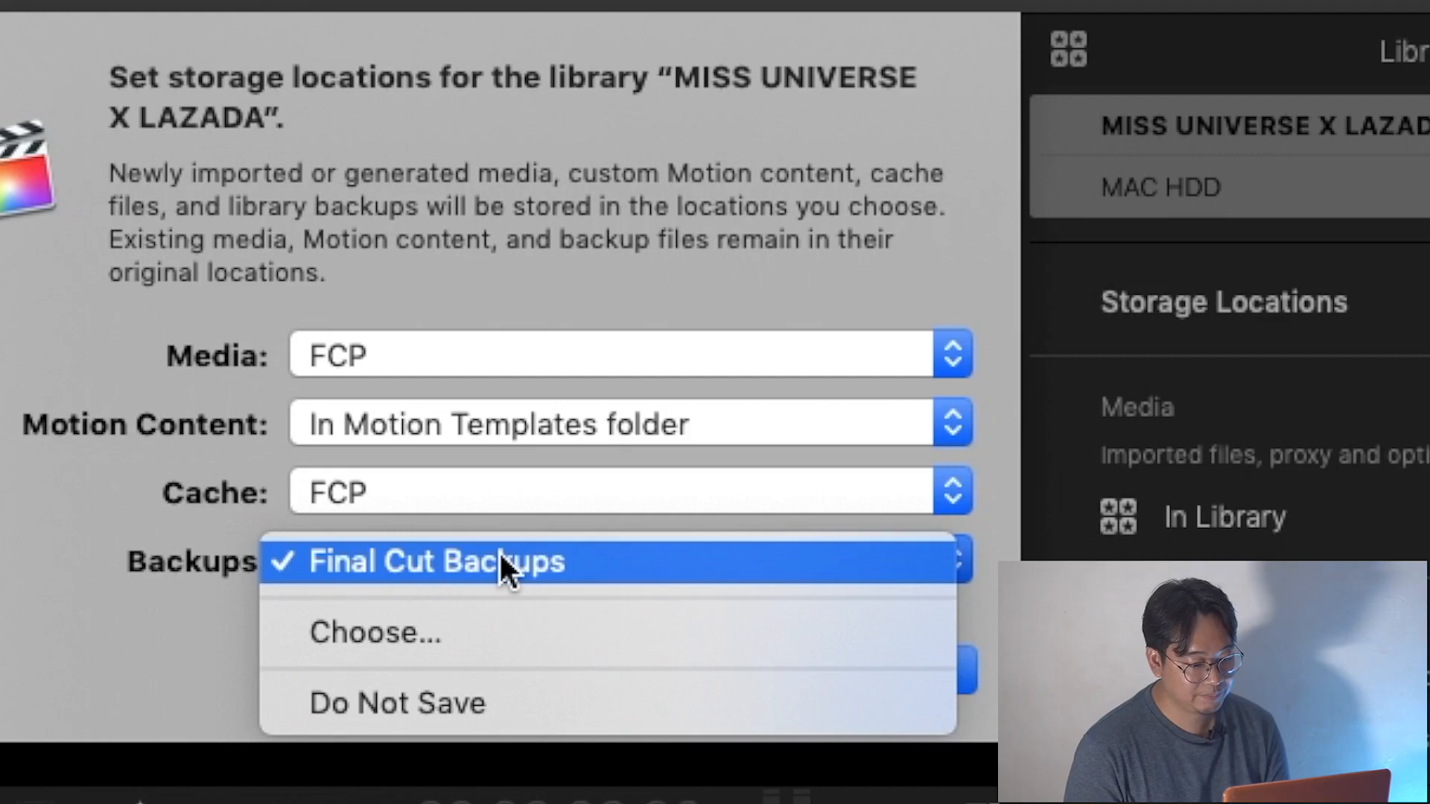
left_click(474, 626)
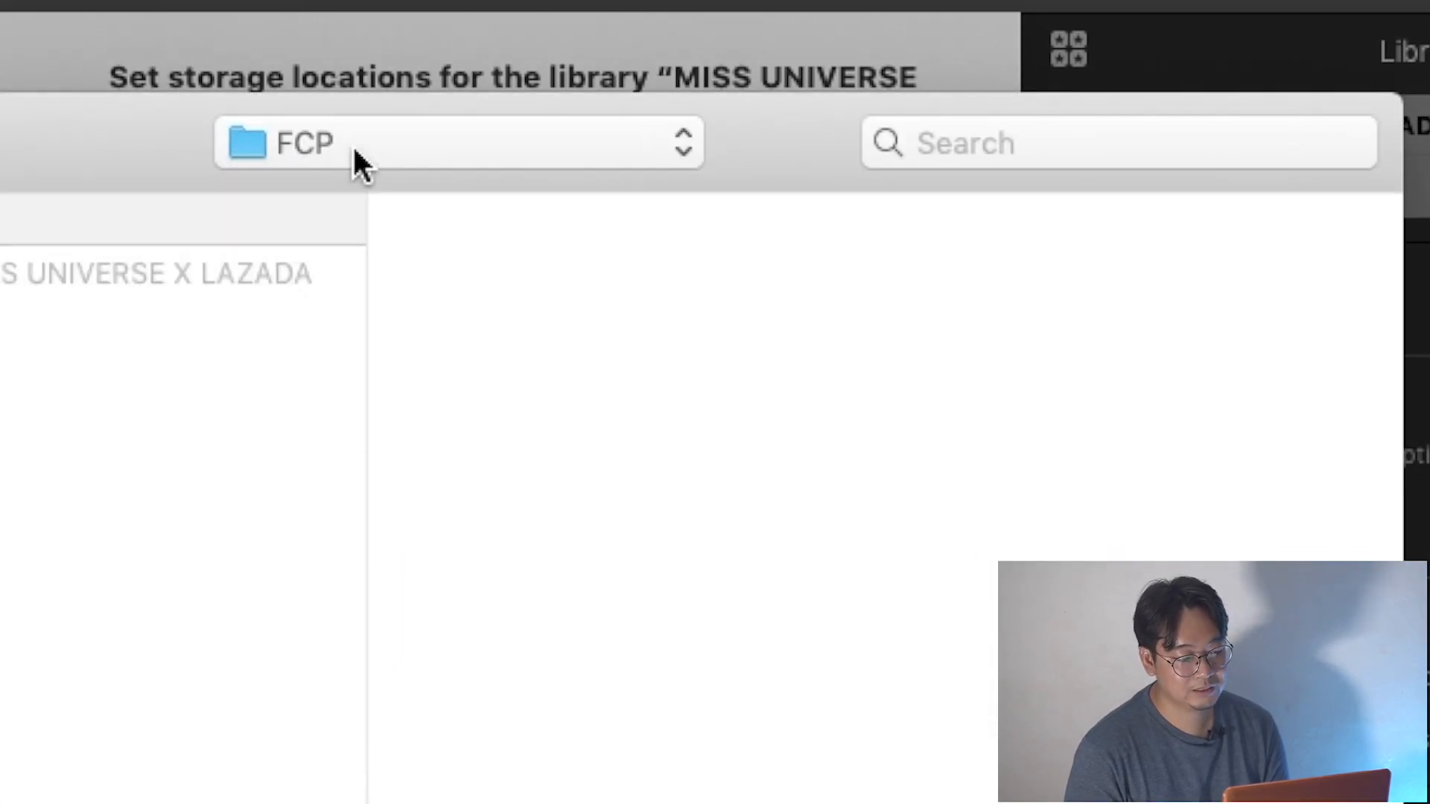
key("Return")
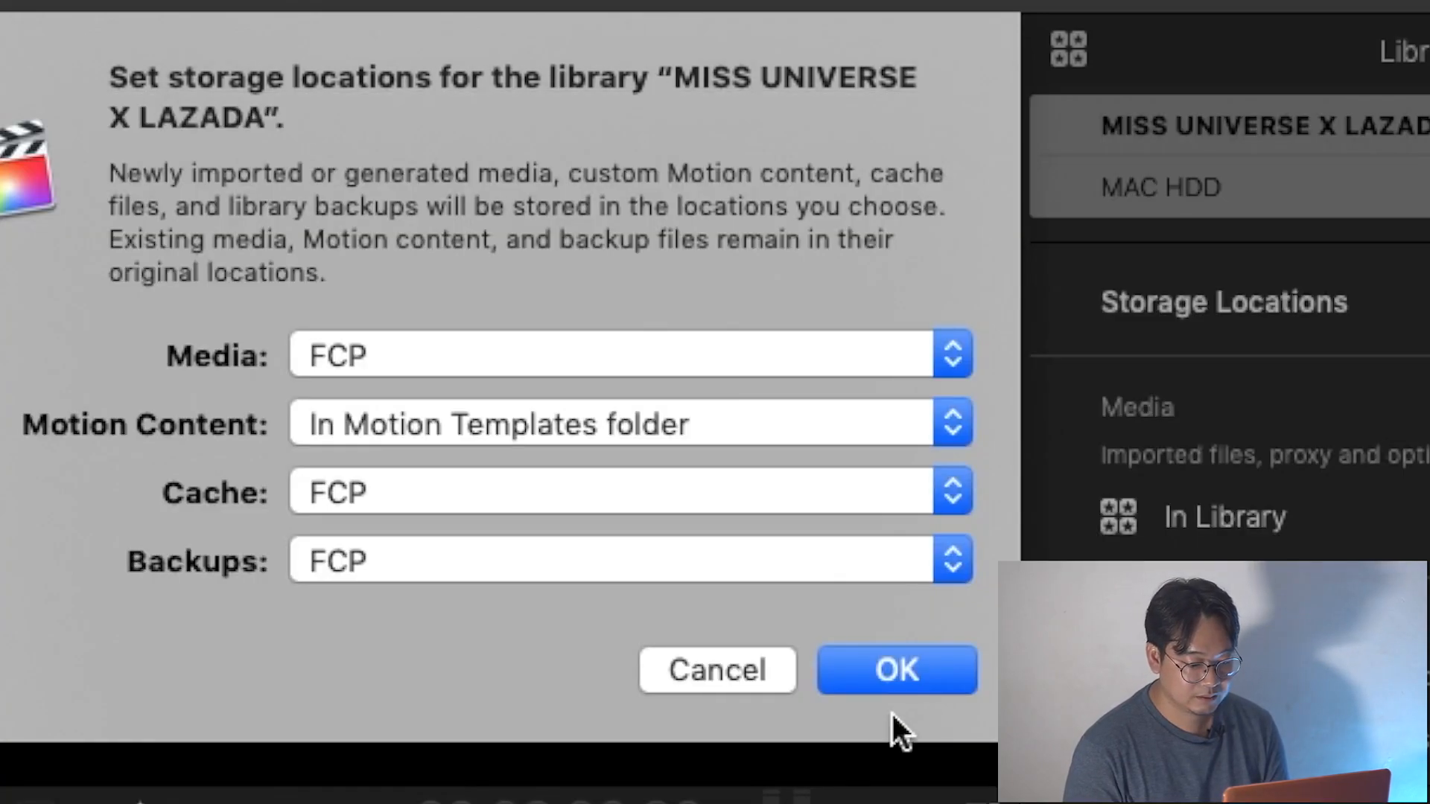
left_click(896, 670)
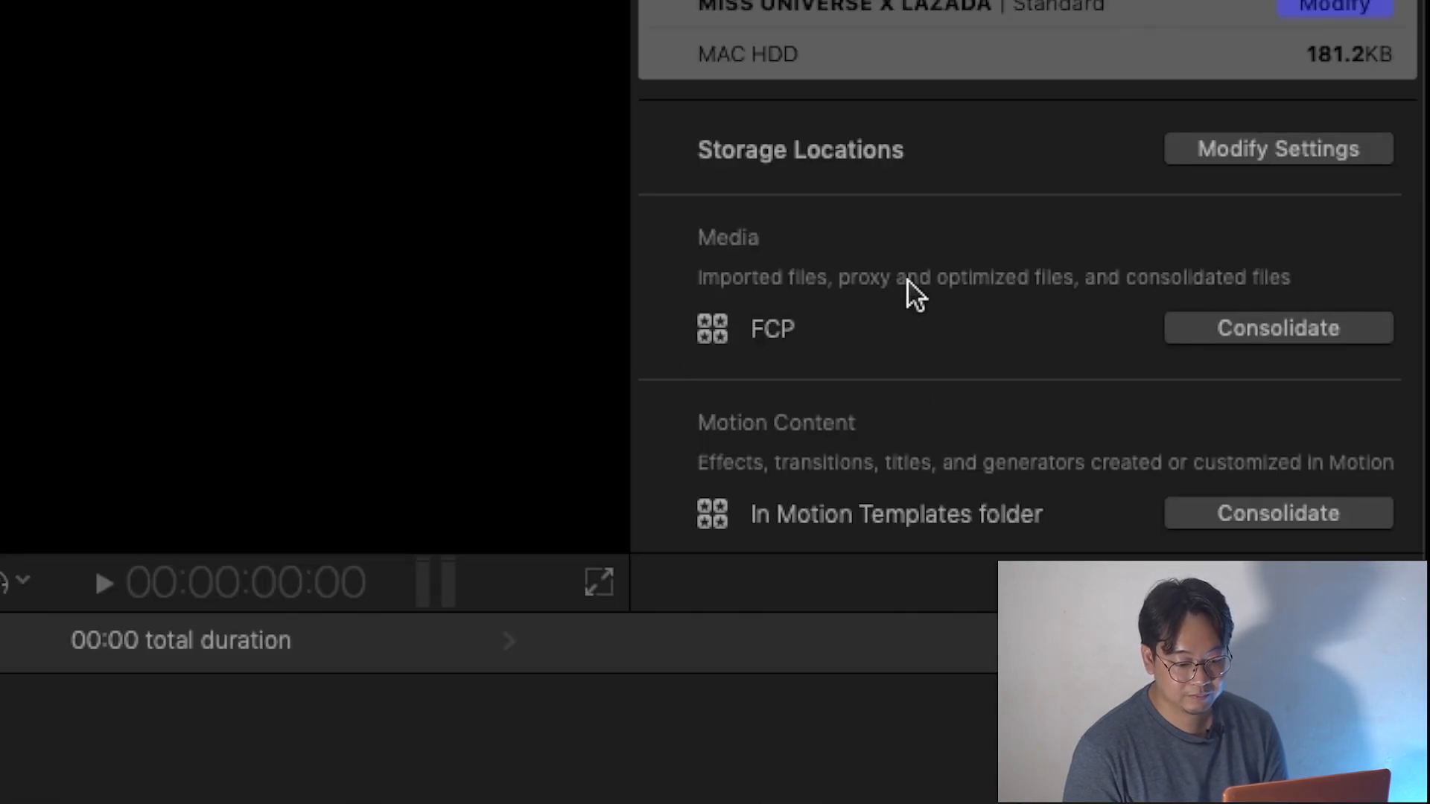
Look over the library's storage locations and hide the inspector.
scroll(906, 390, "down", 5)
scroll(906, 390, "up", 5)
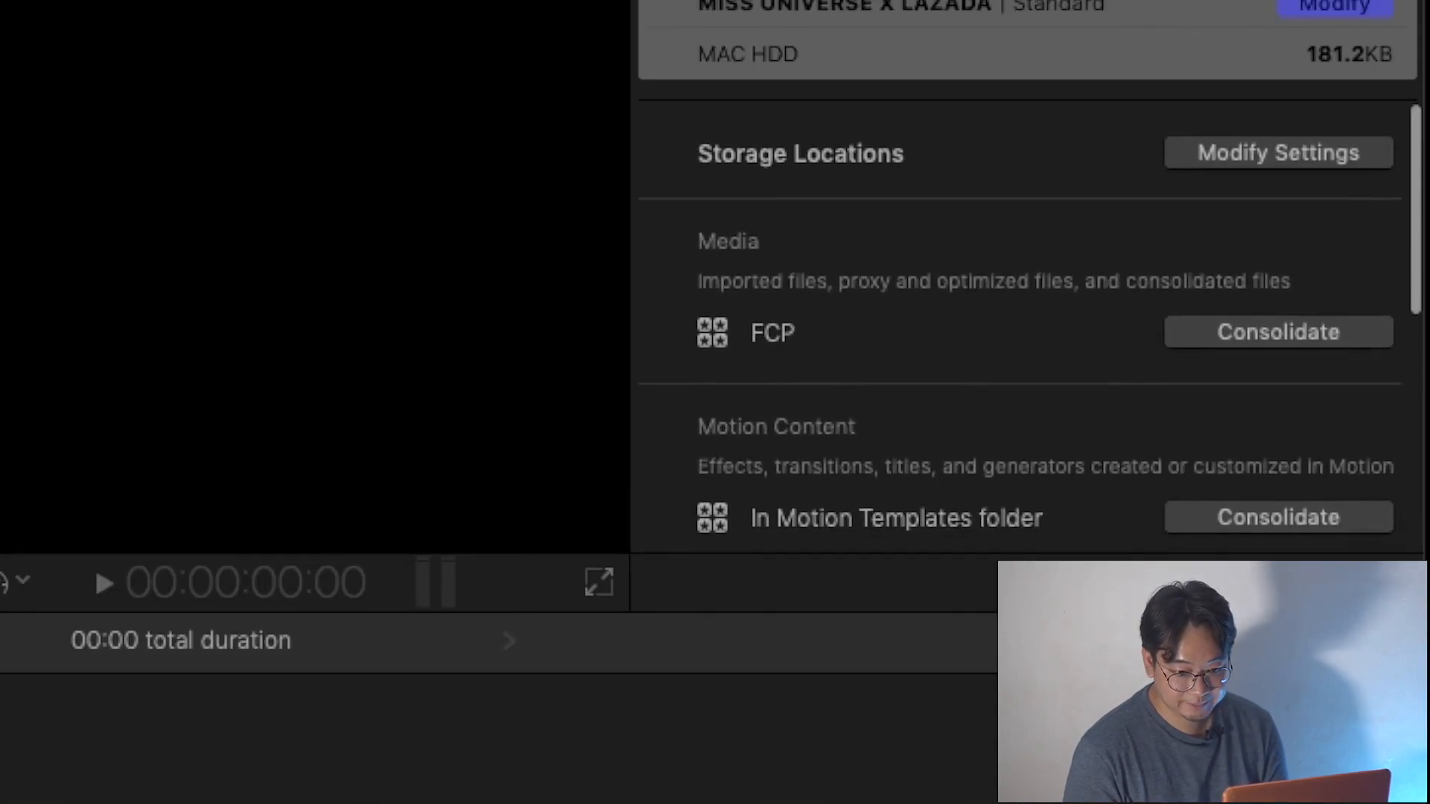
key("super+4")
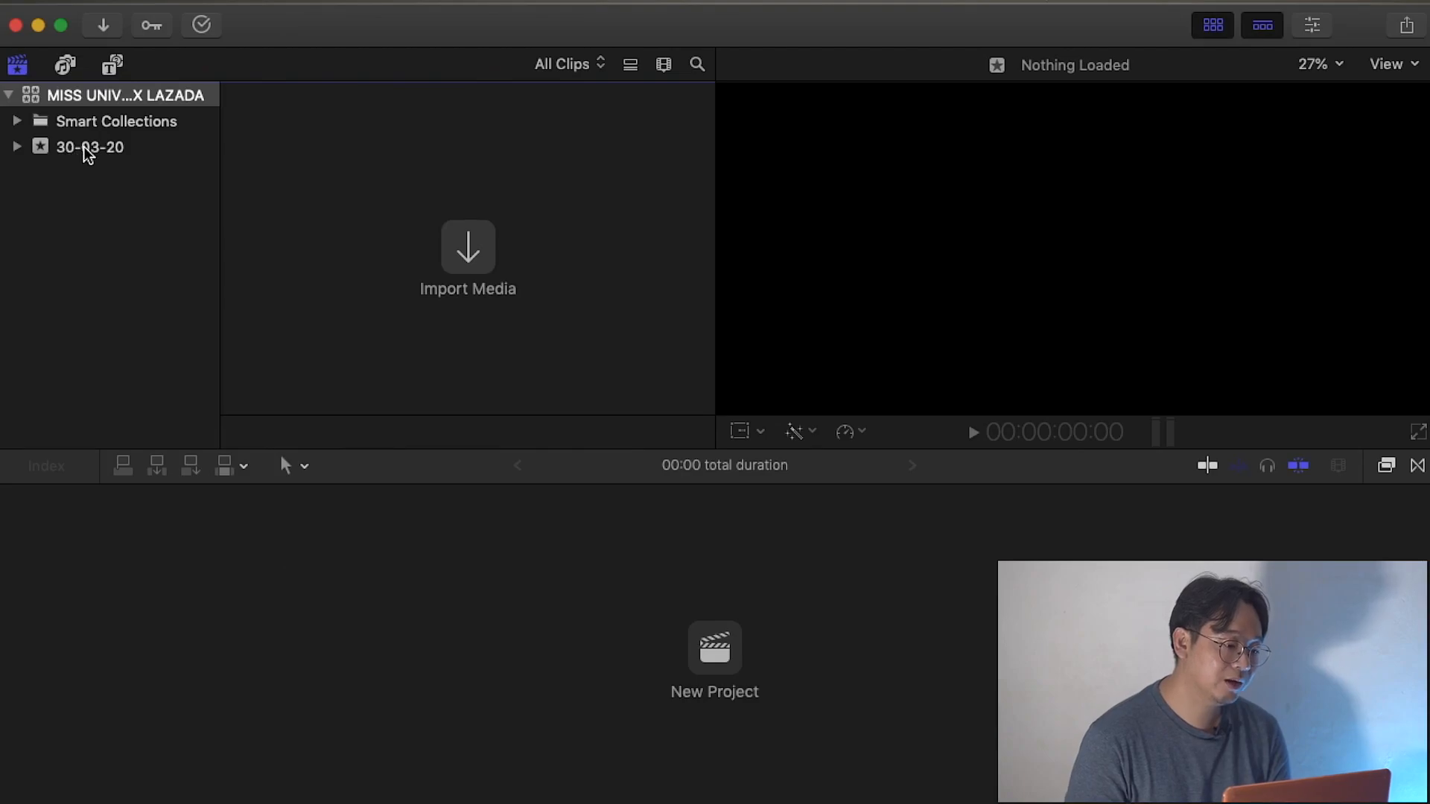
Open media import for the 30-03-20 event and browse MAC HDD to the contents of the LAZADA x MISS UNIVERSE folder.
left_click(87, 152)
right_click(86, 151)
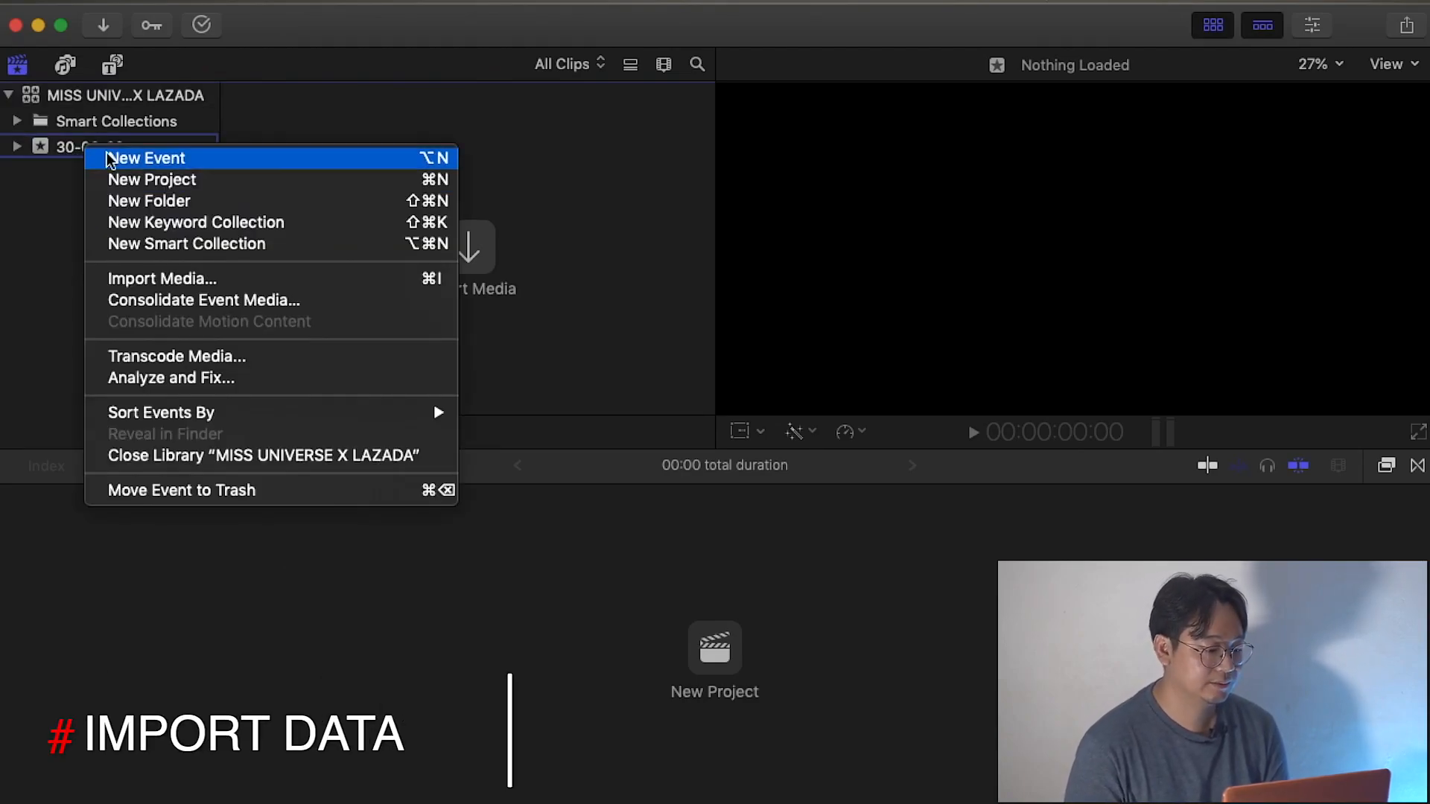
left_click(187, 280)
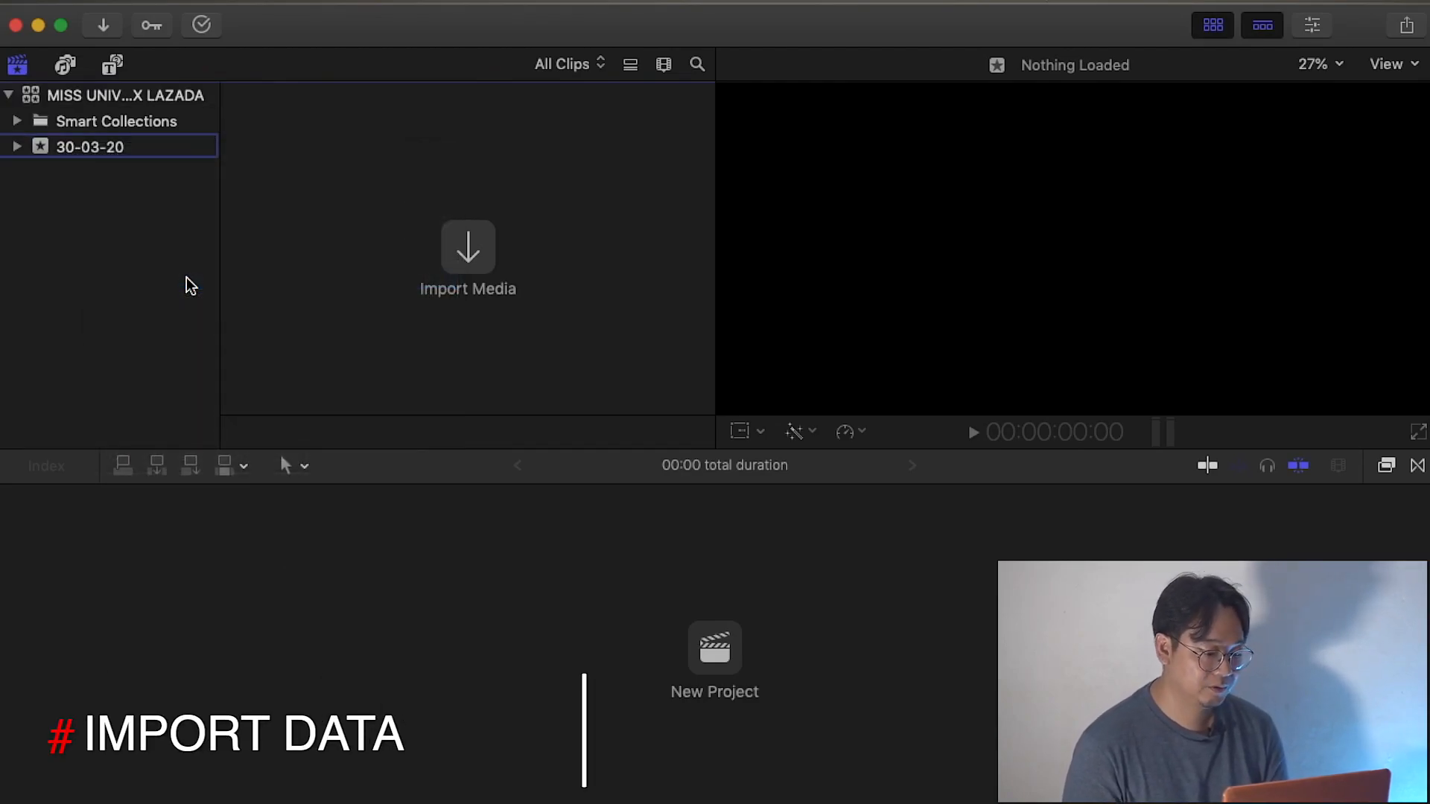
left_click(68, 195)
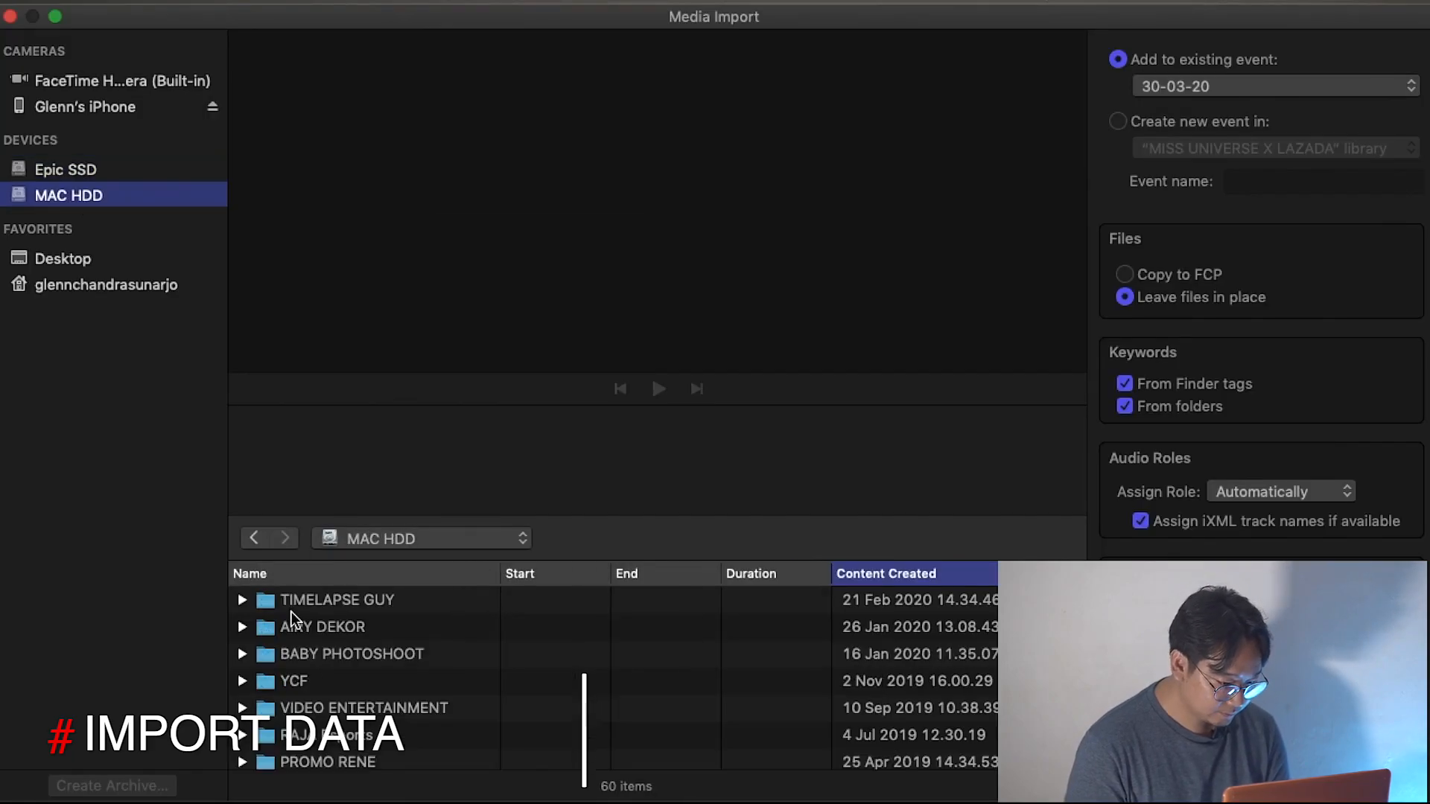
scroll(305, 641, "down", 10)
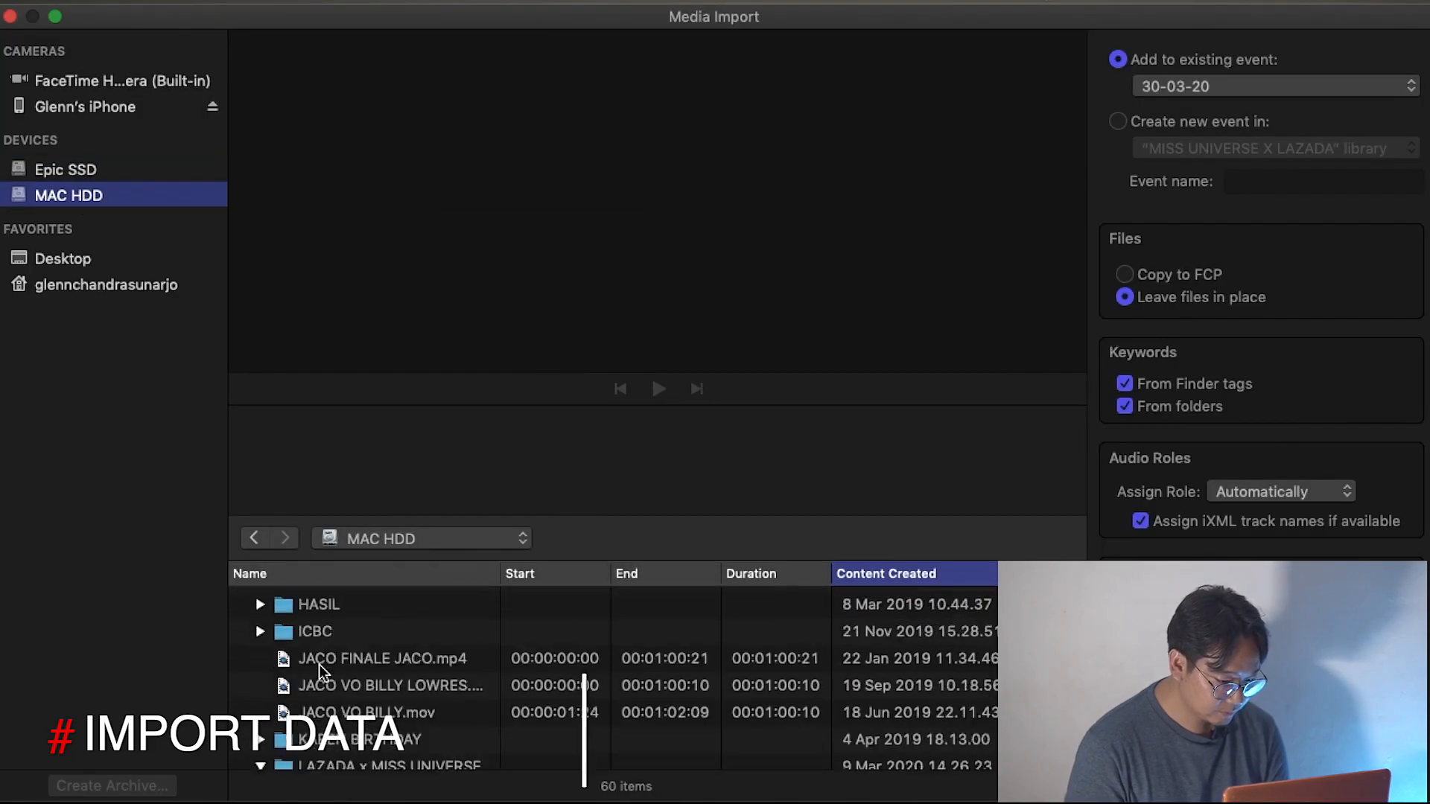
left_click(342, 655)
scroll(367, 646, "down", 3)
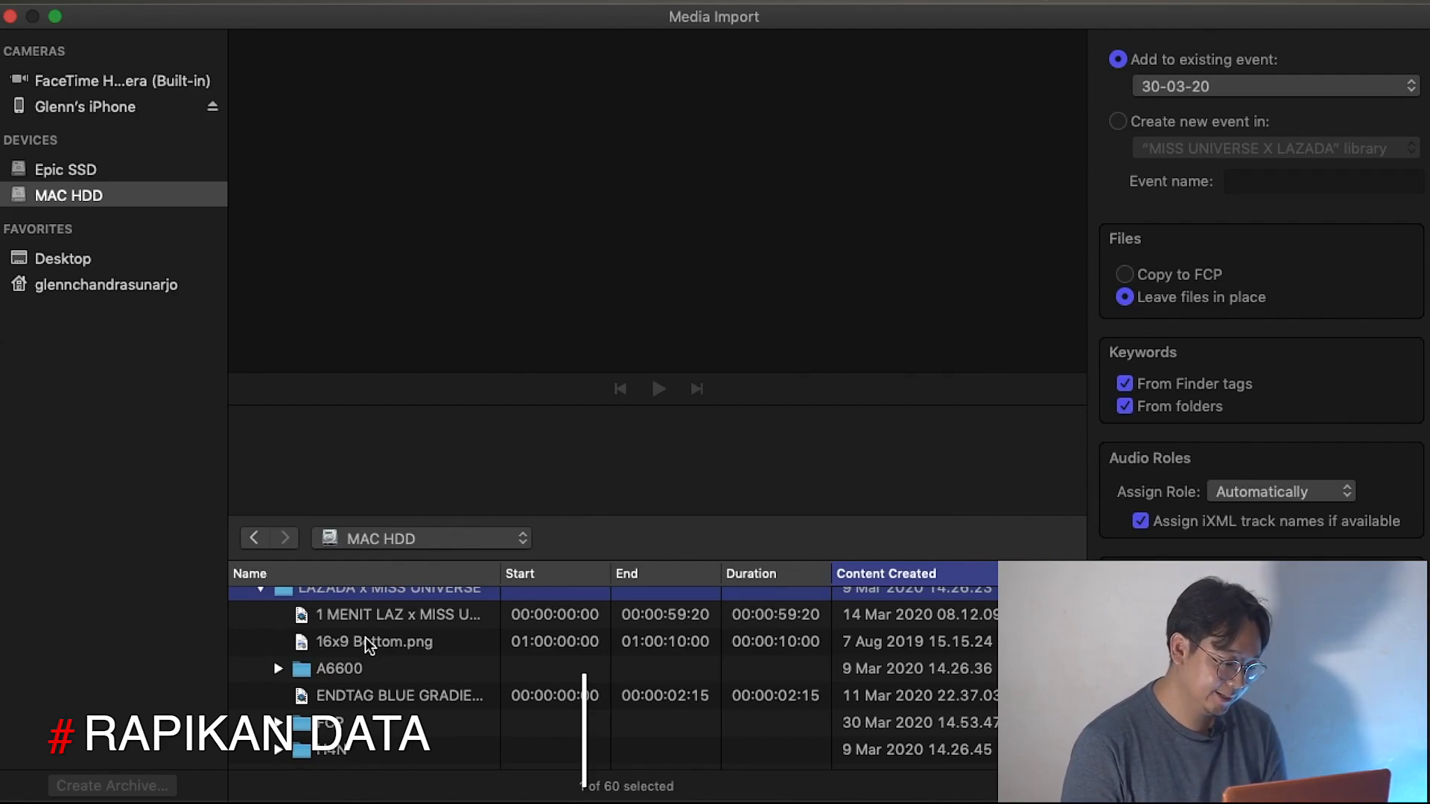
Import the A6600 and H4N folders together into the 30-03-20 event.
left_click(343, 669)
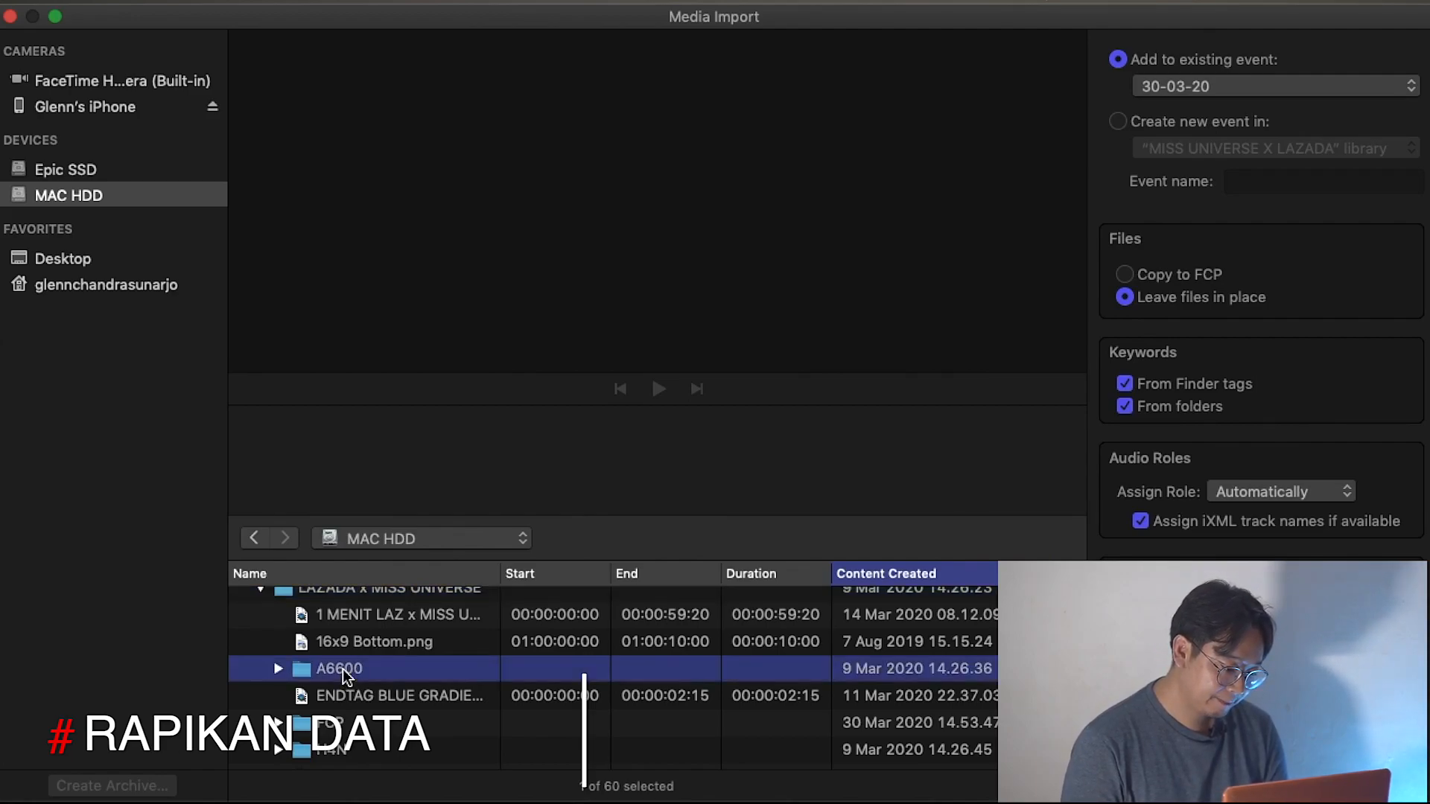
left_click(341, 750, "super")
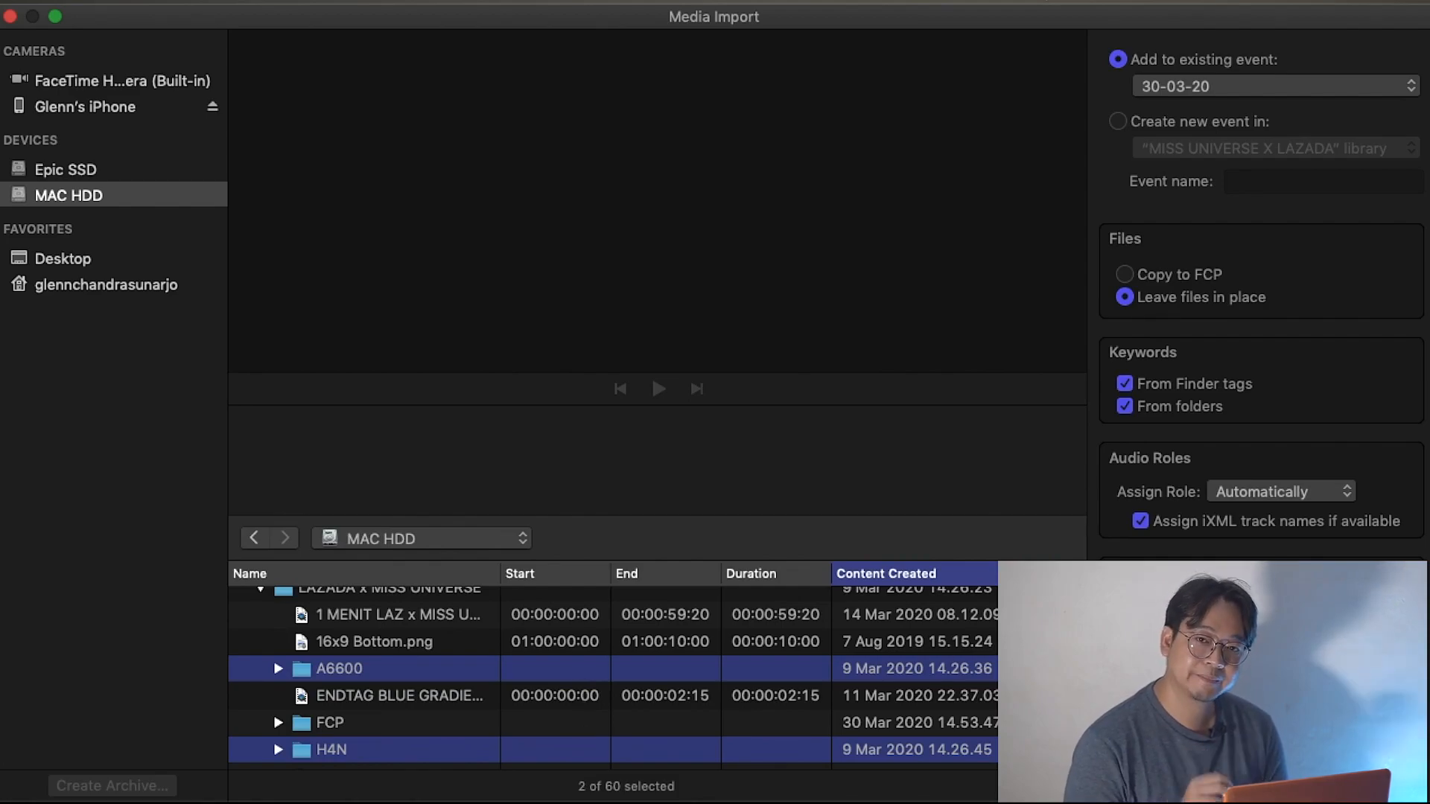
key("Return")
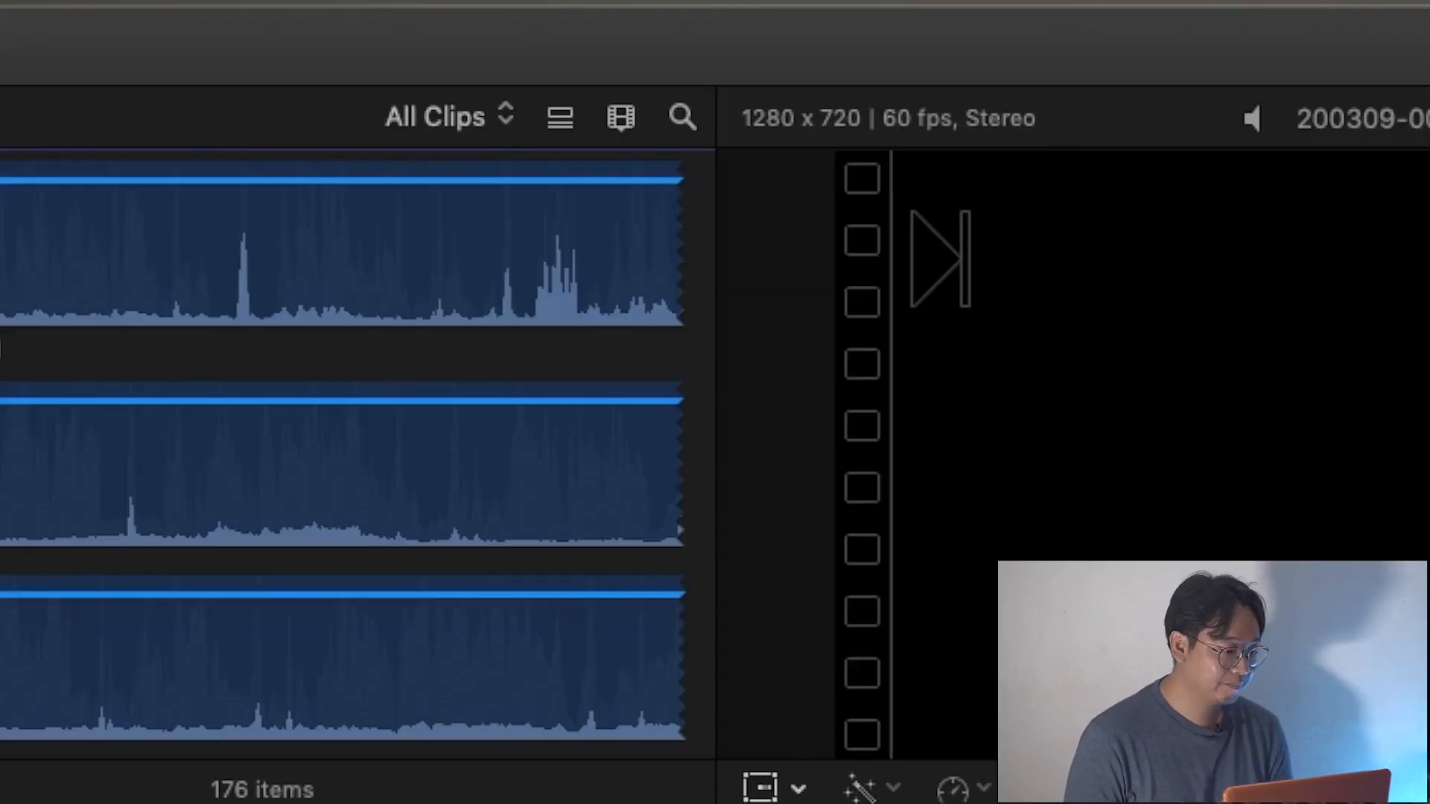
Check the progress of the background tasks, including thumbnails and waveforms, and close the overview.
key("super+9")
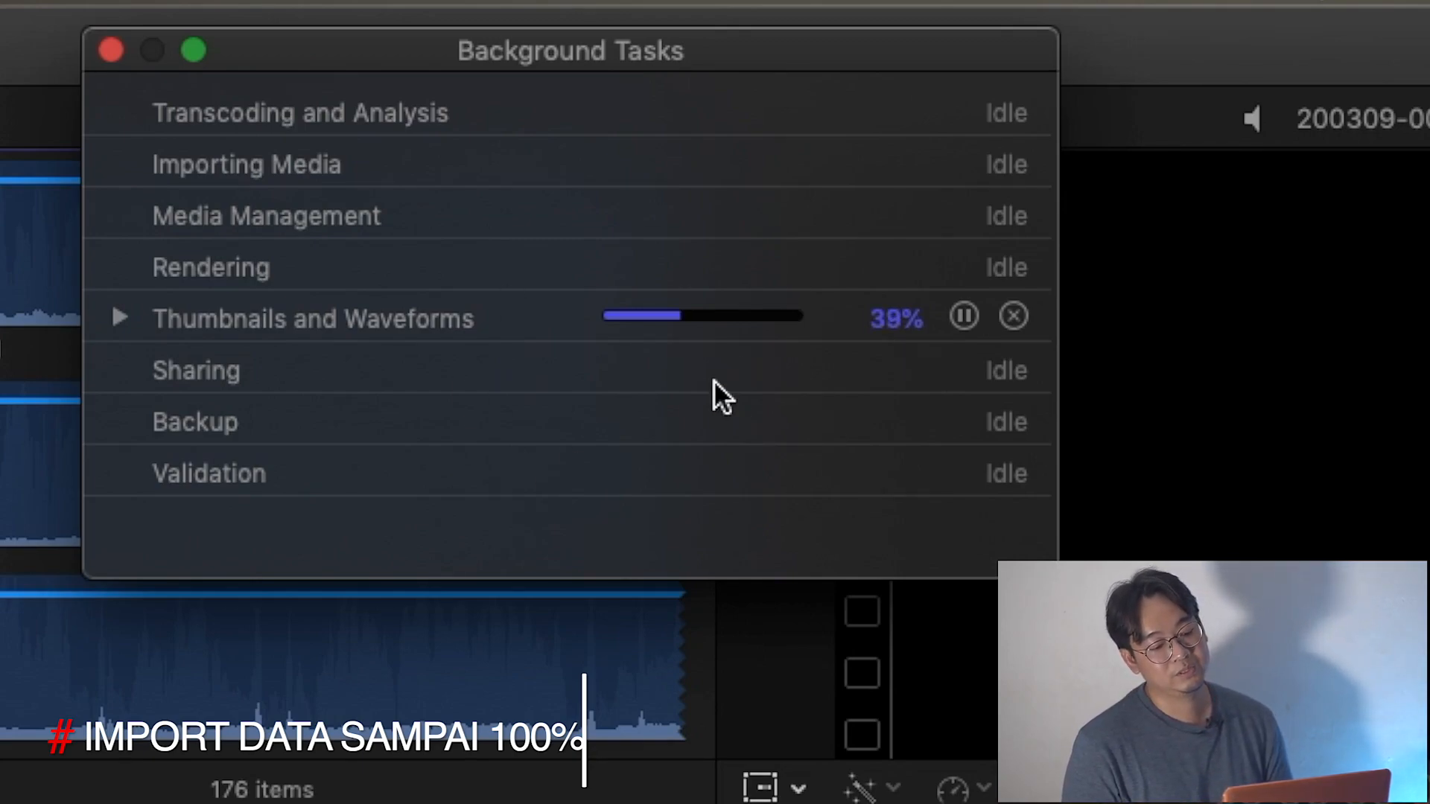
left_click(121, 321)
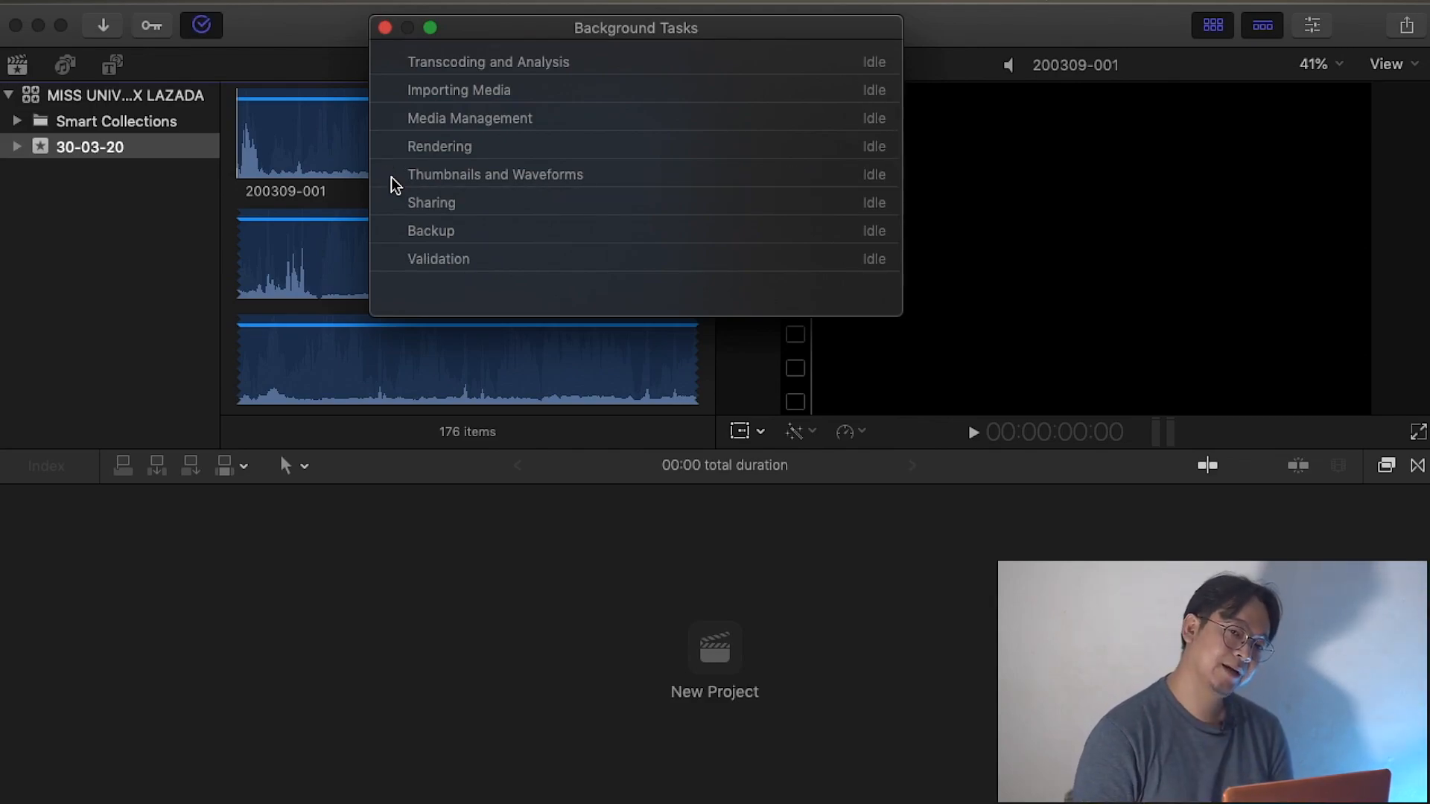
left_click(384, 29)
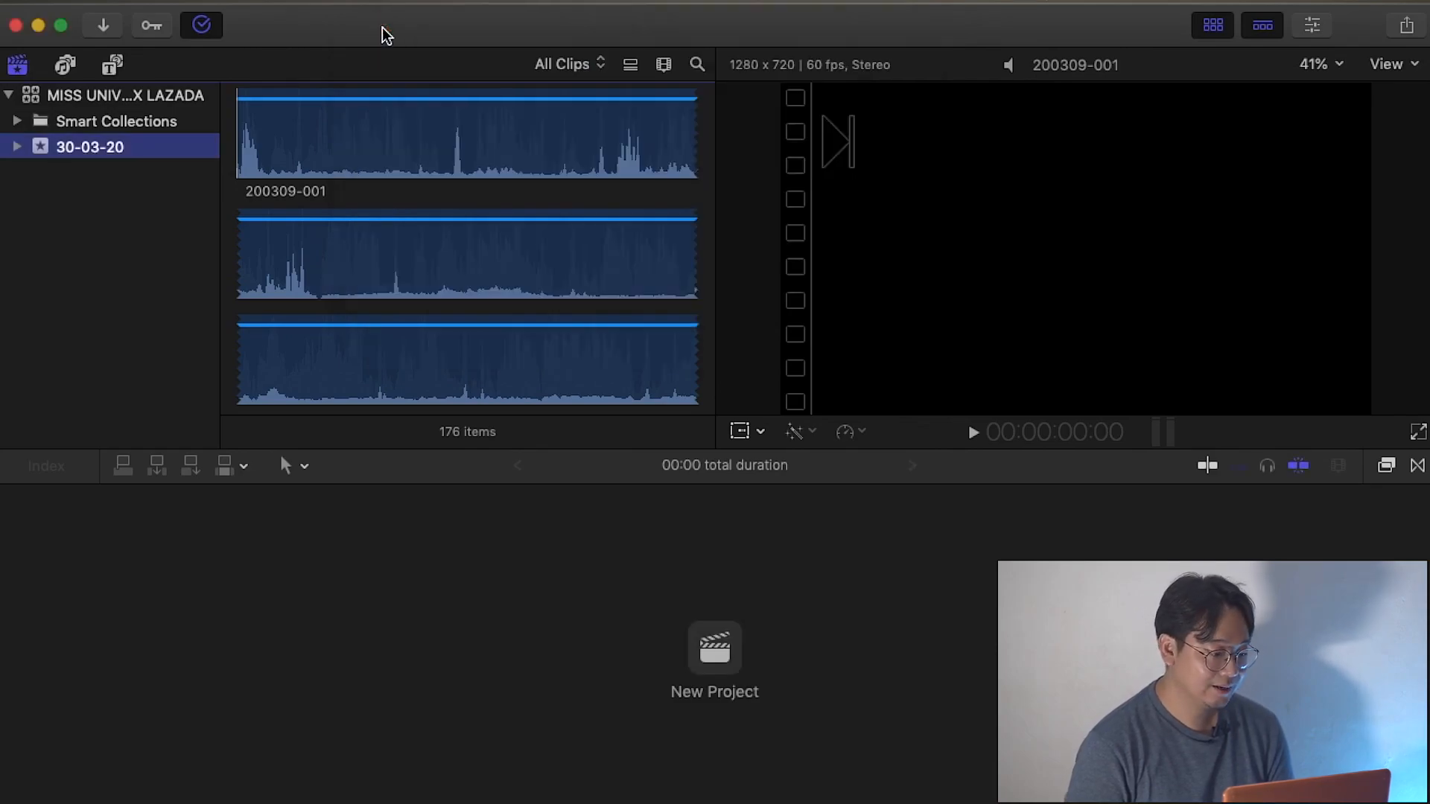
Expand the 30-03-20 event and show the clips in its A6600 keyword collection.
left_click(17, 147)
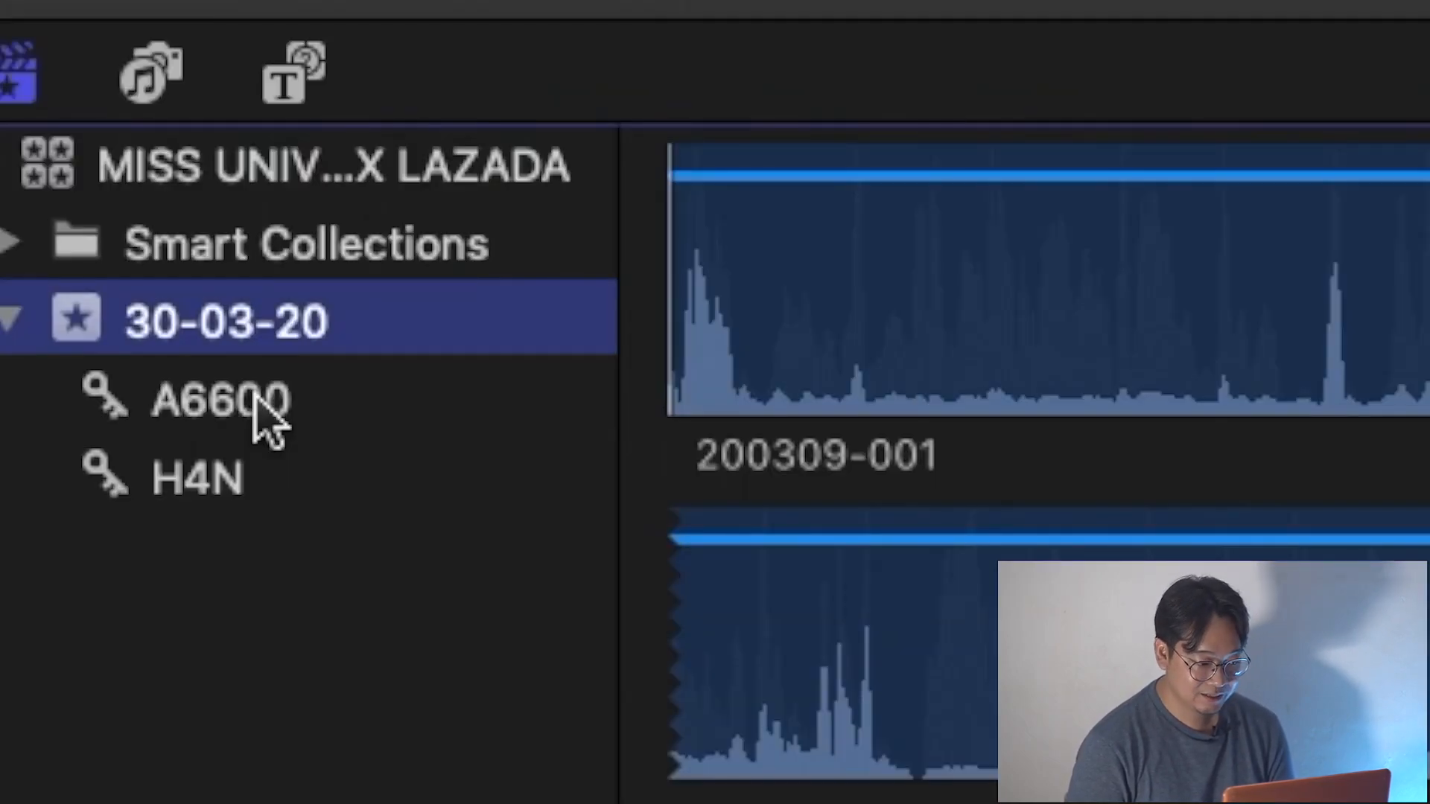
left_click(101, 176)
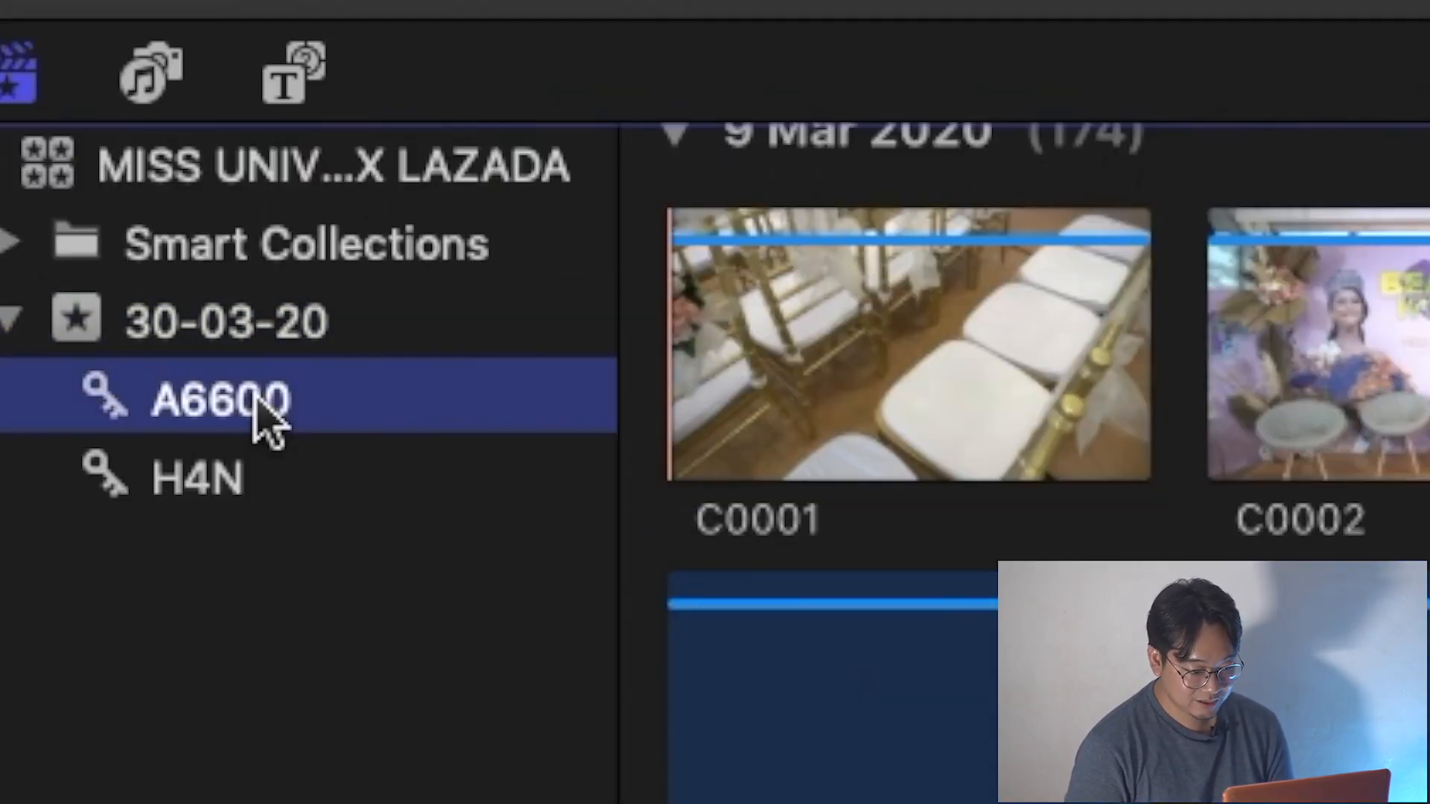
Look at the recordings in the H4N collection, return to the A6600 collection and browse its clips through C0037.
left_click(231, 488)
left_click(680, 426)
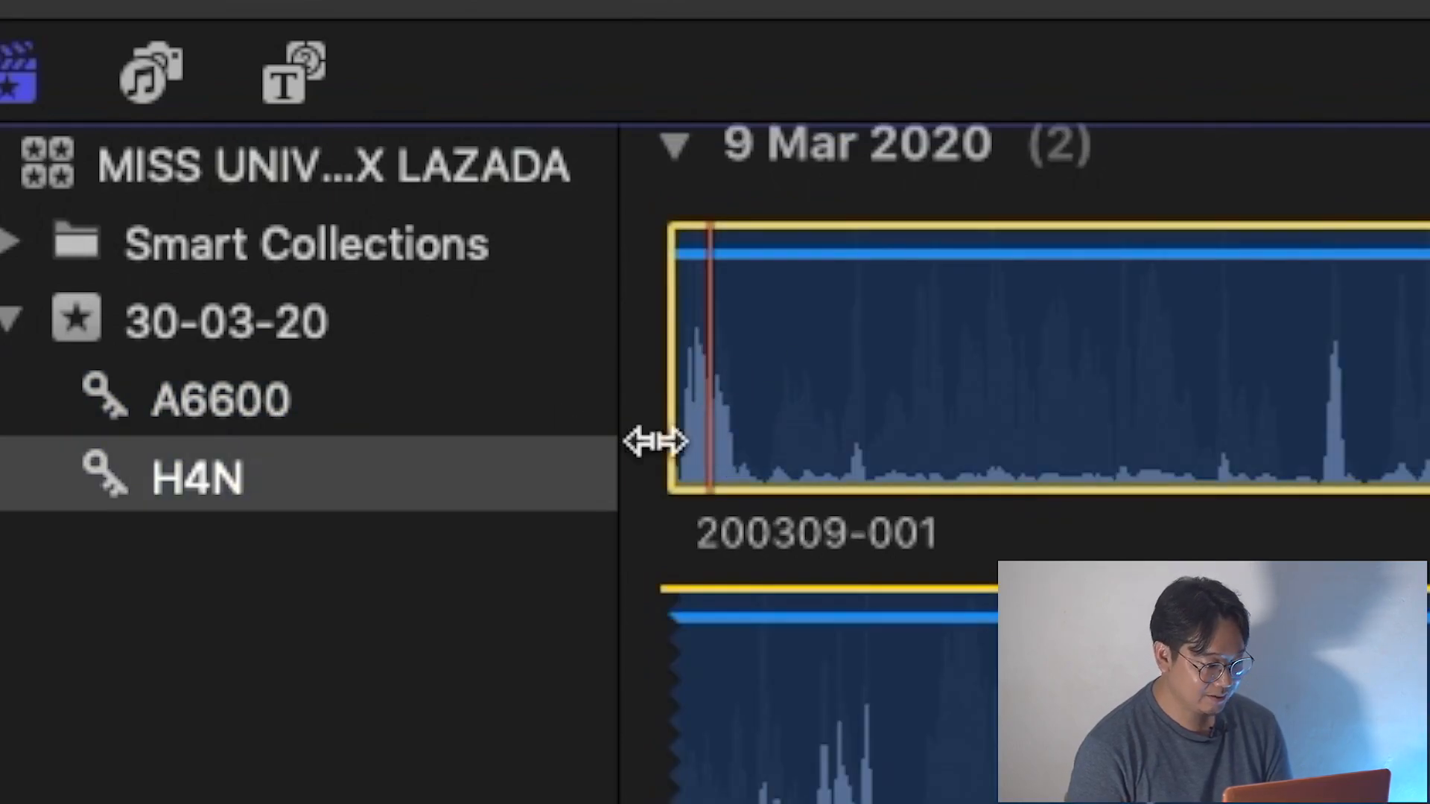
left_click(262, 421)
scroll(903, 630, "down", 15)
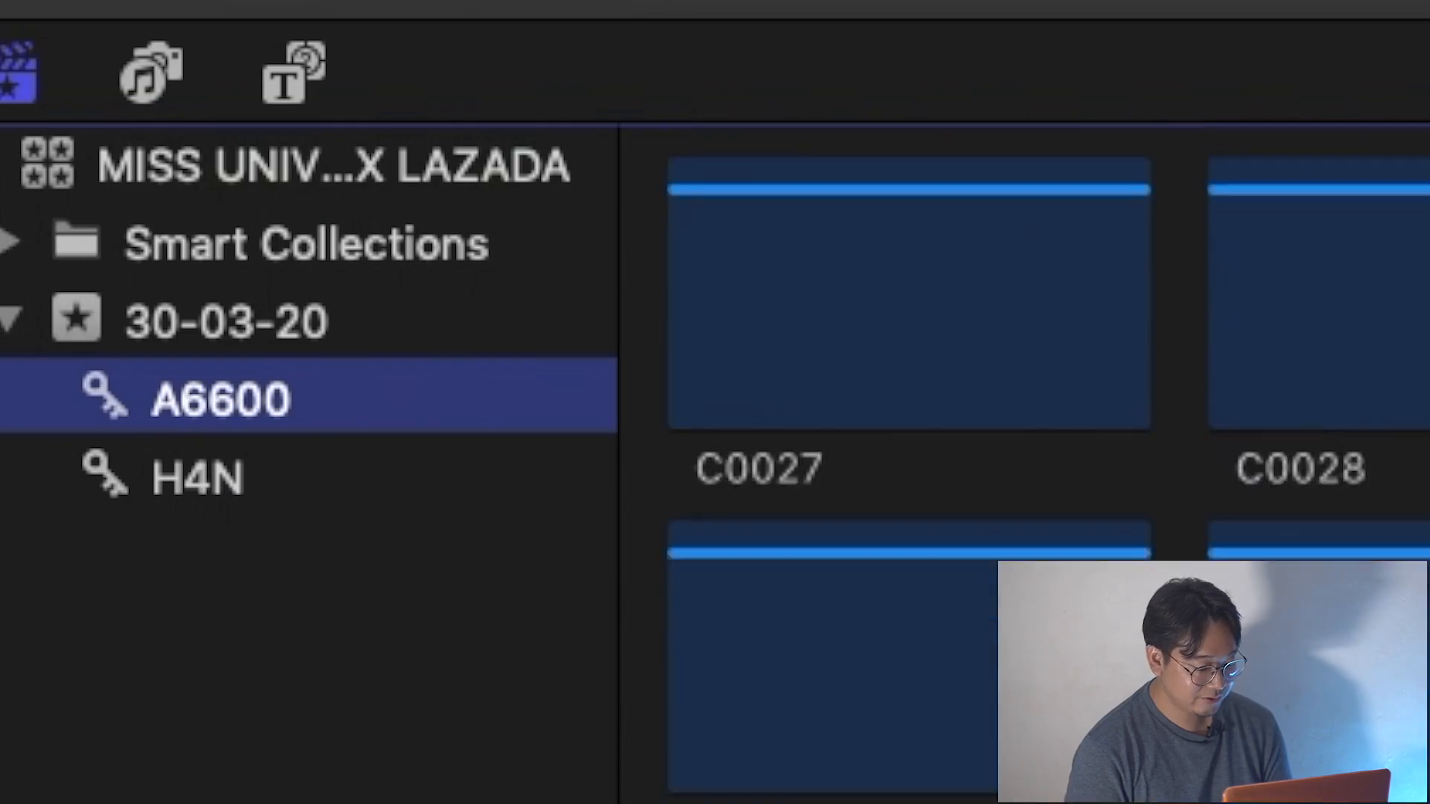
left_click(896, 609)
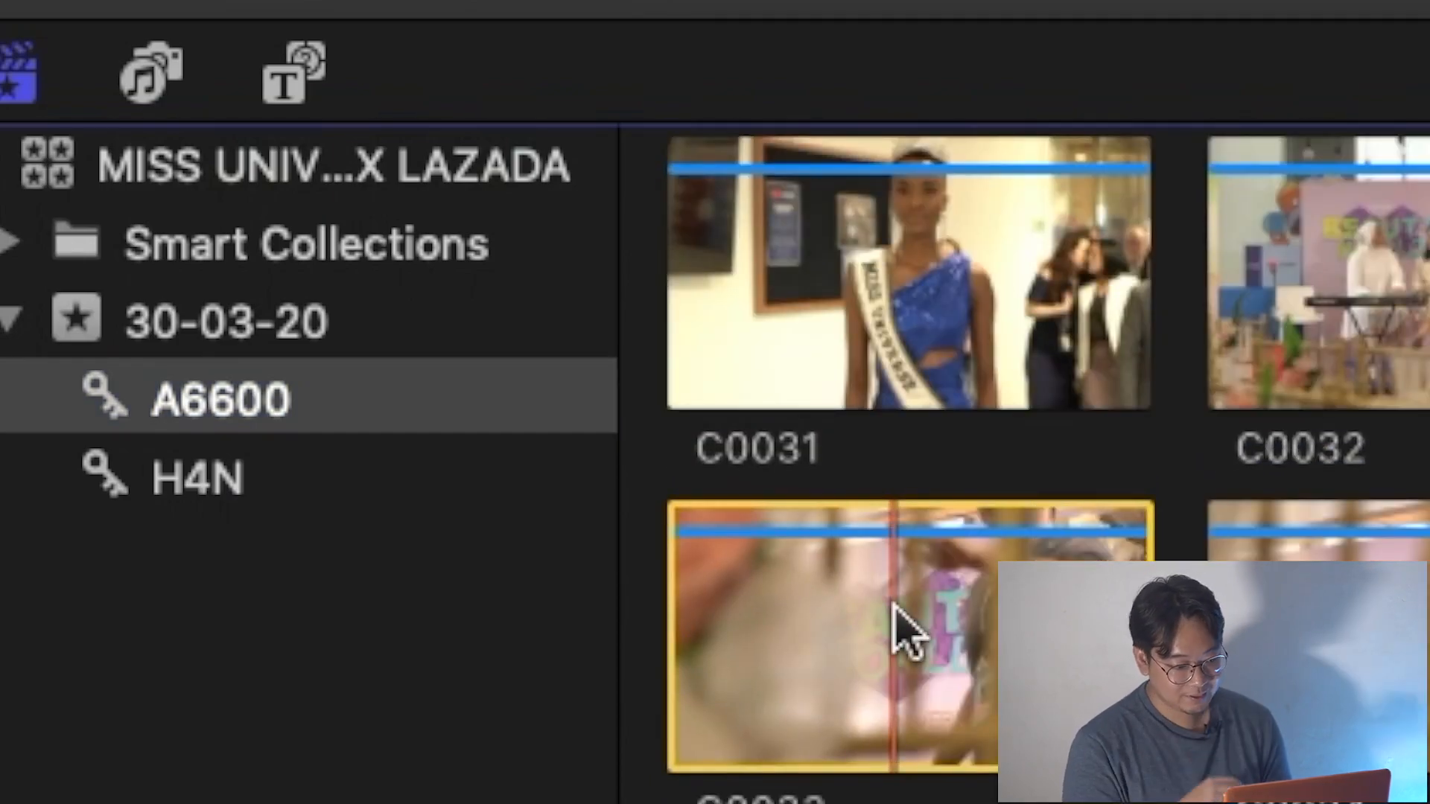
scroll(904, 633, "down", 5)
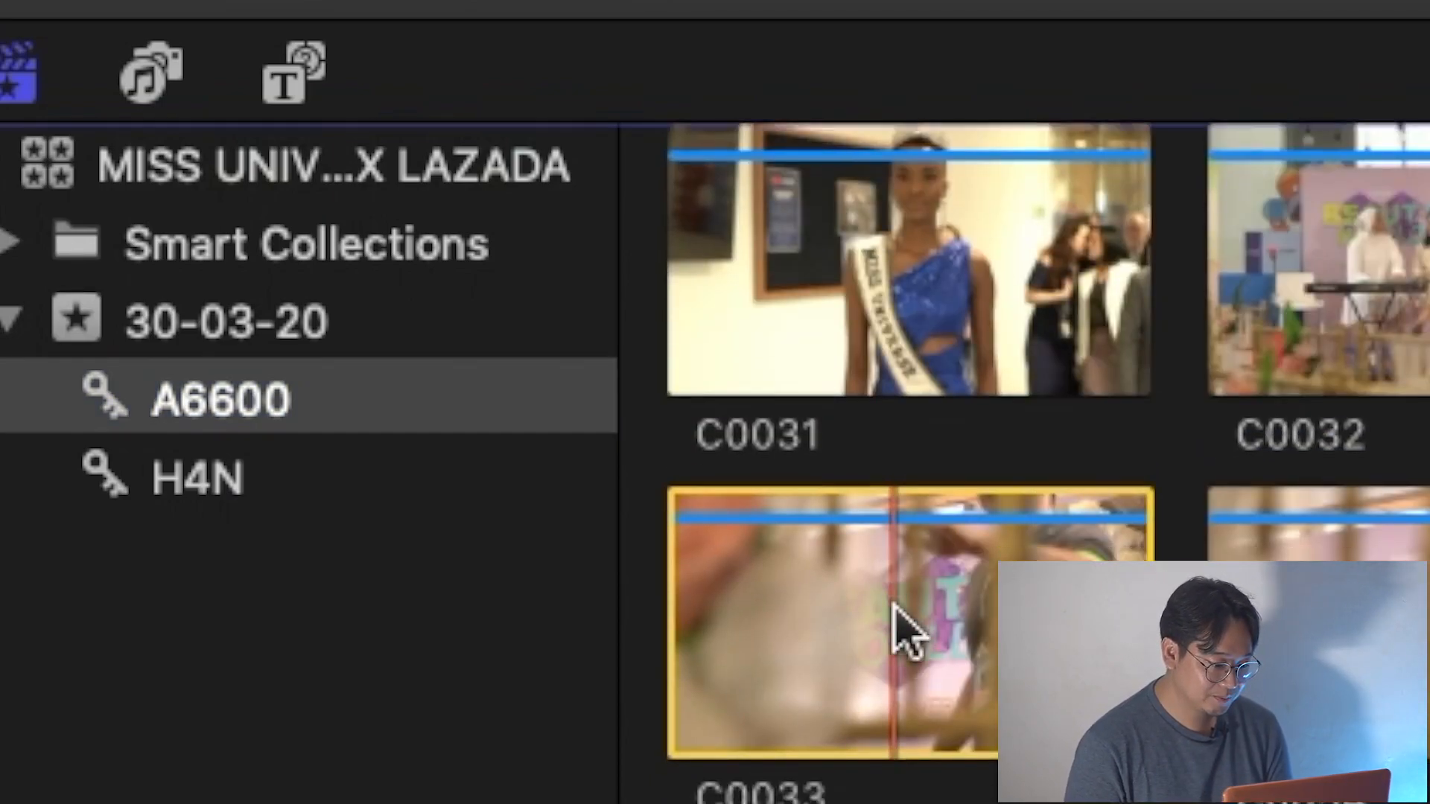
left_click(773, 765)
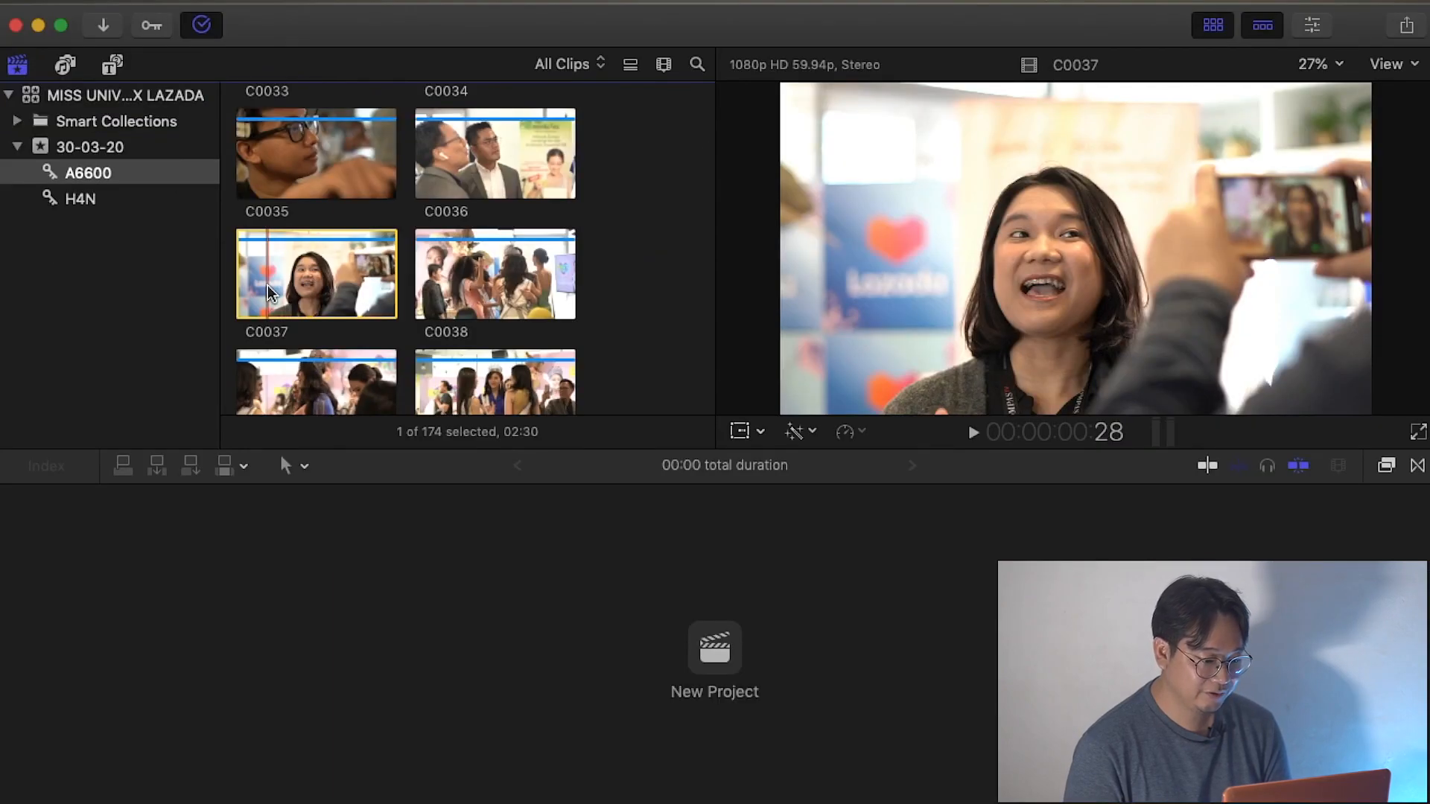
Preview clips C0047, C0051 and C0061 from the A6600 collection, playing a short part of each.
scroll(469, 297, "down", 7)
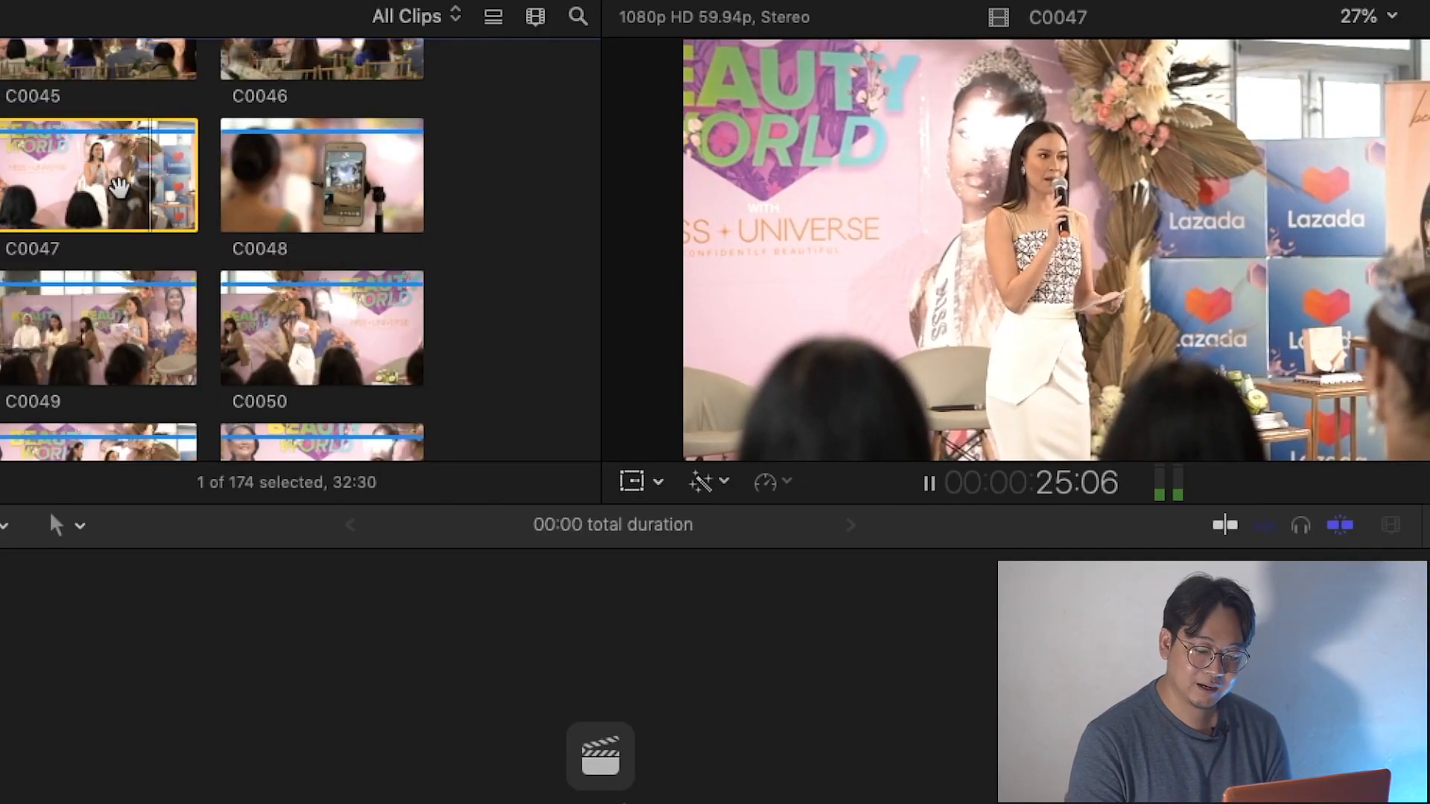
key("space")
scroll(118, 186, "down", 3)
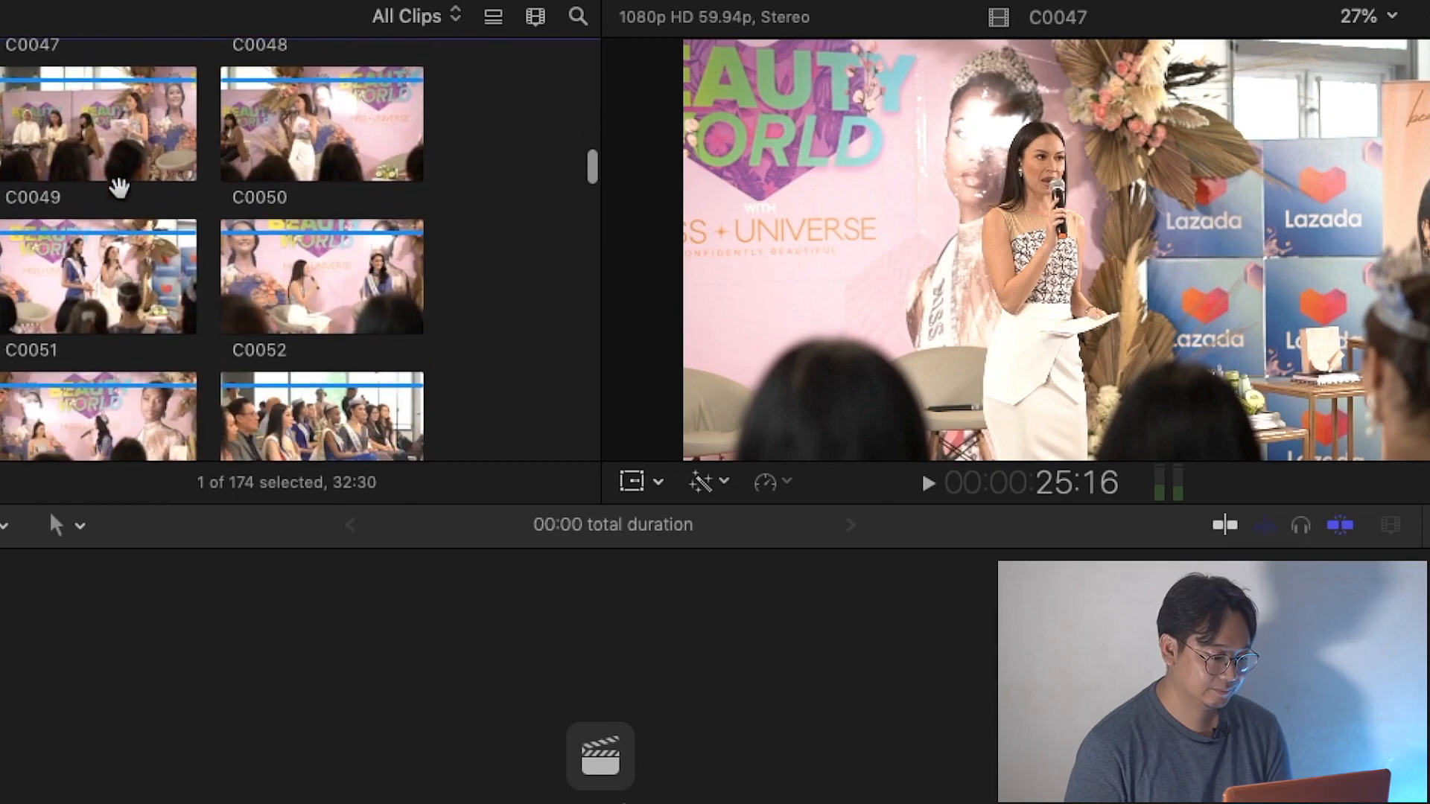
left_click(93, 268)
key("space")
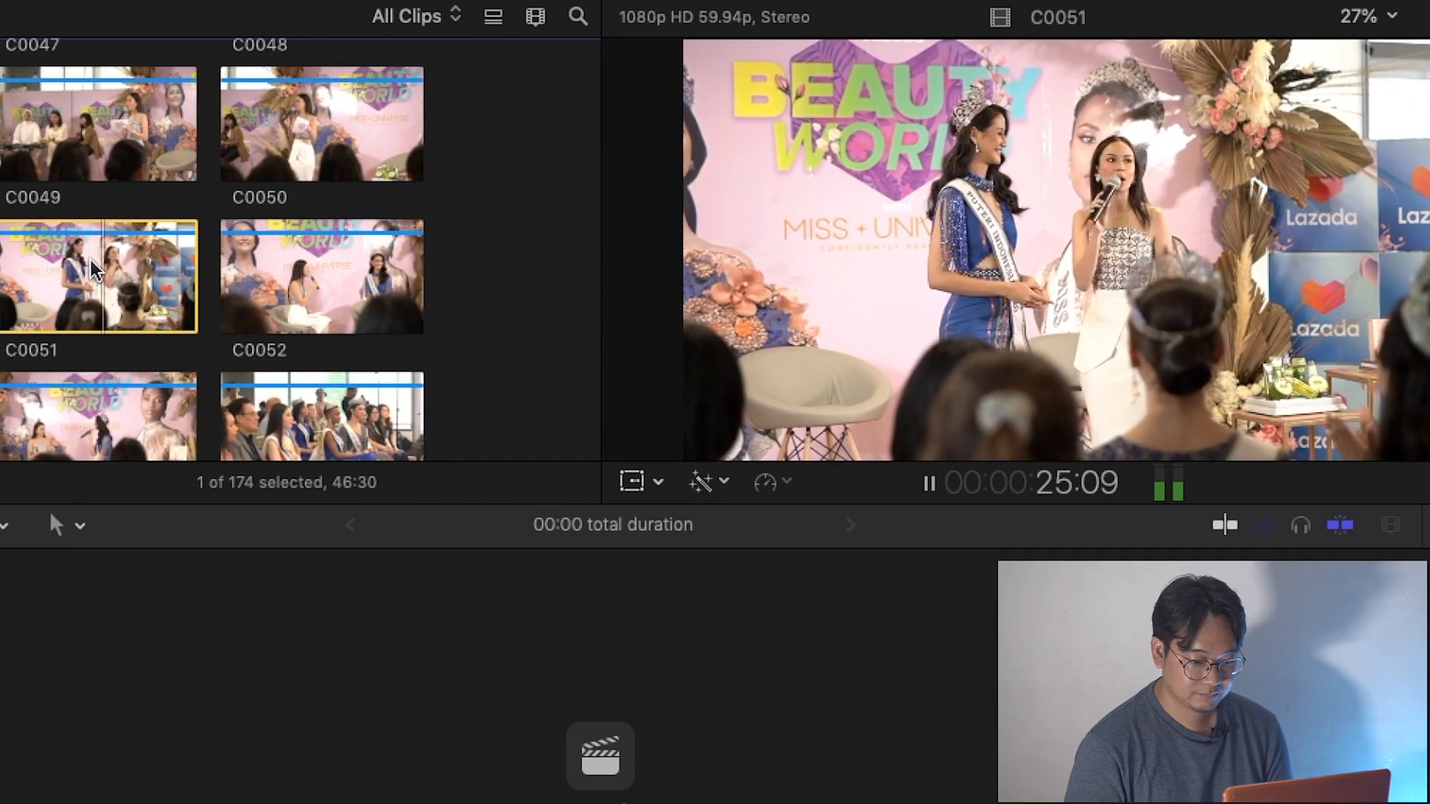
key("space")
scroll(95, 269, "down", 5)
scroll(94, 270, "down", 5)
left_click(99, 307)
key("space")
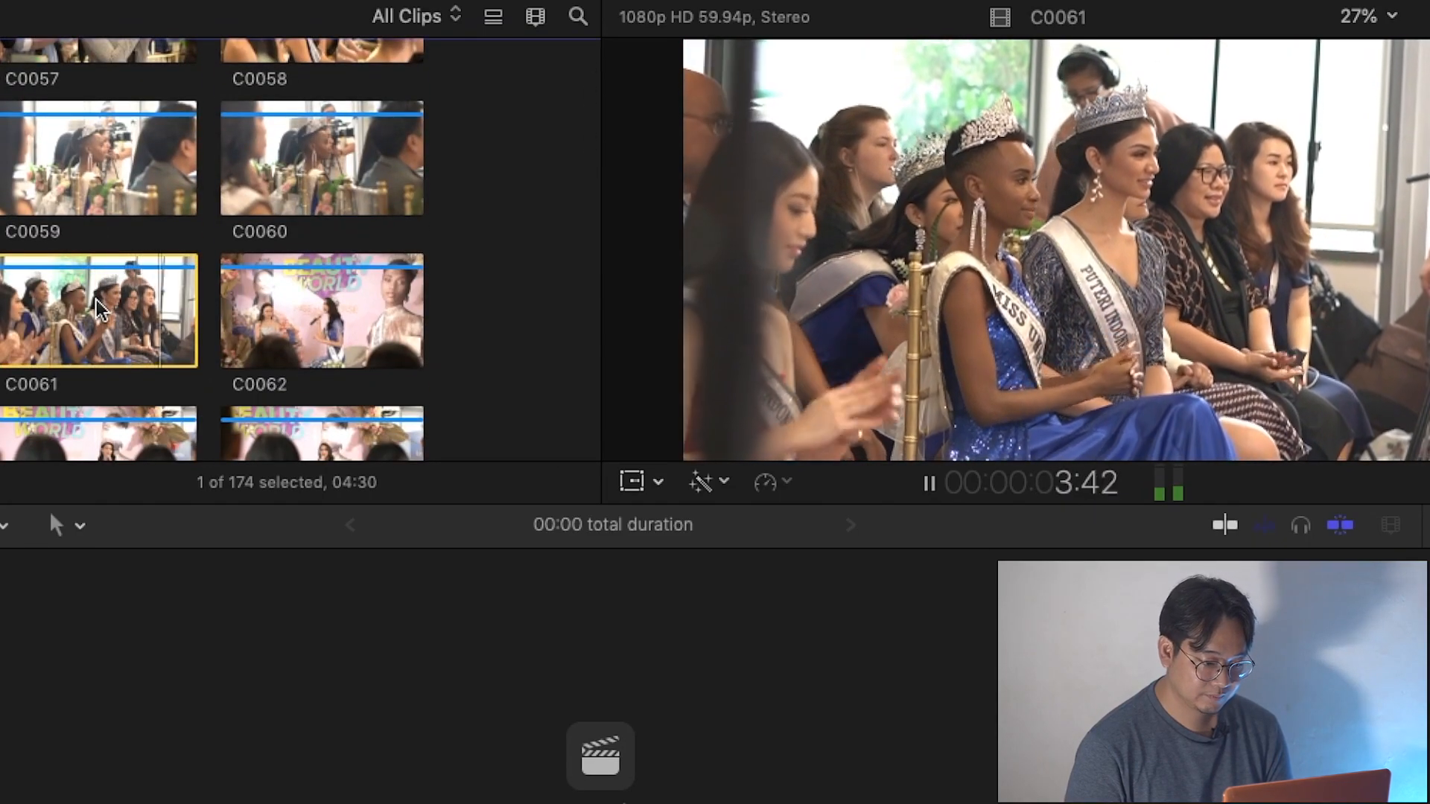
key("space")
Preview clips C0069 and C0068 from the A6600 collection.
scroll(75, 335, "down", 6)
left_click(52, 368)
key("space")
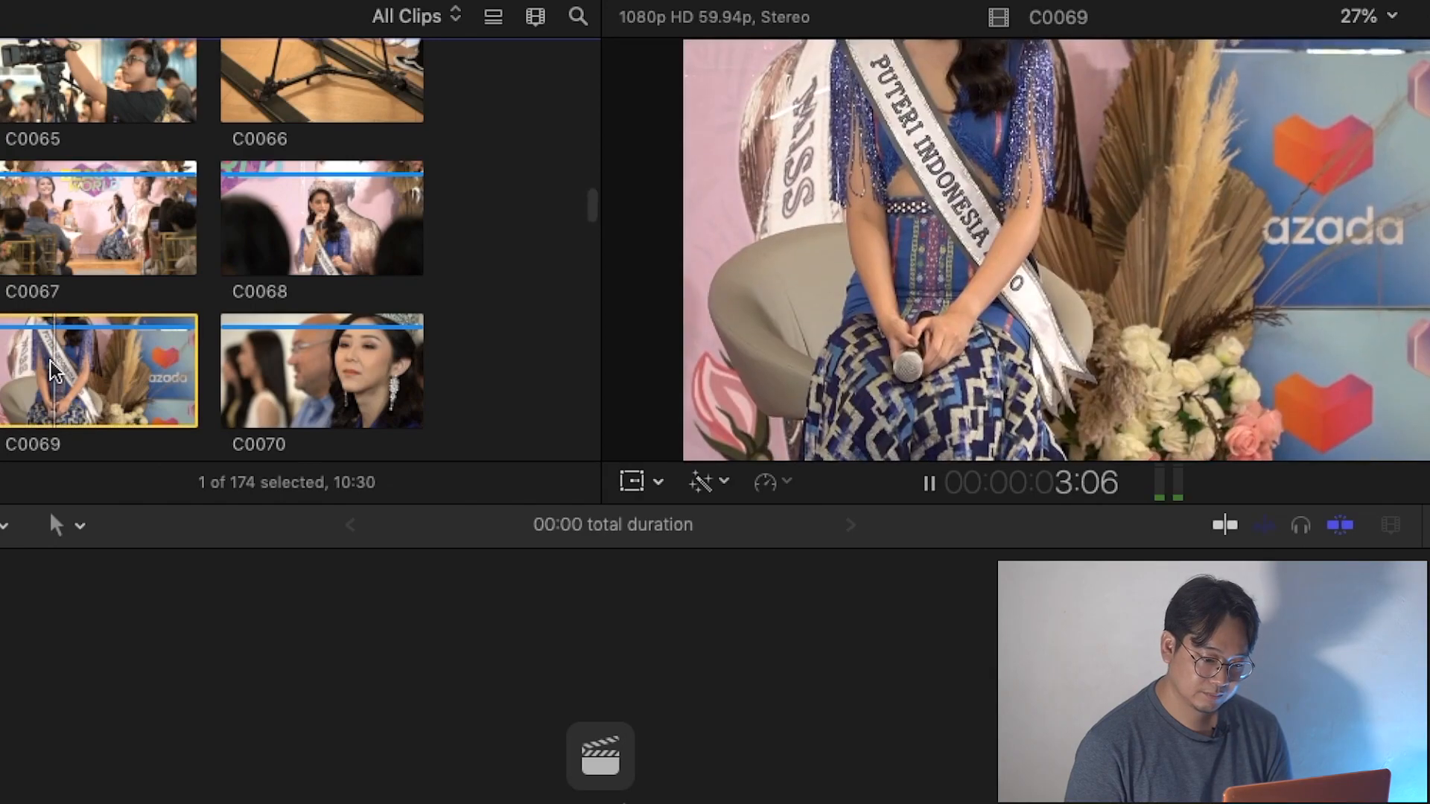
left_click(290, 212)
key("space")
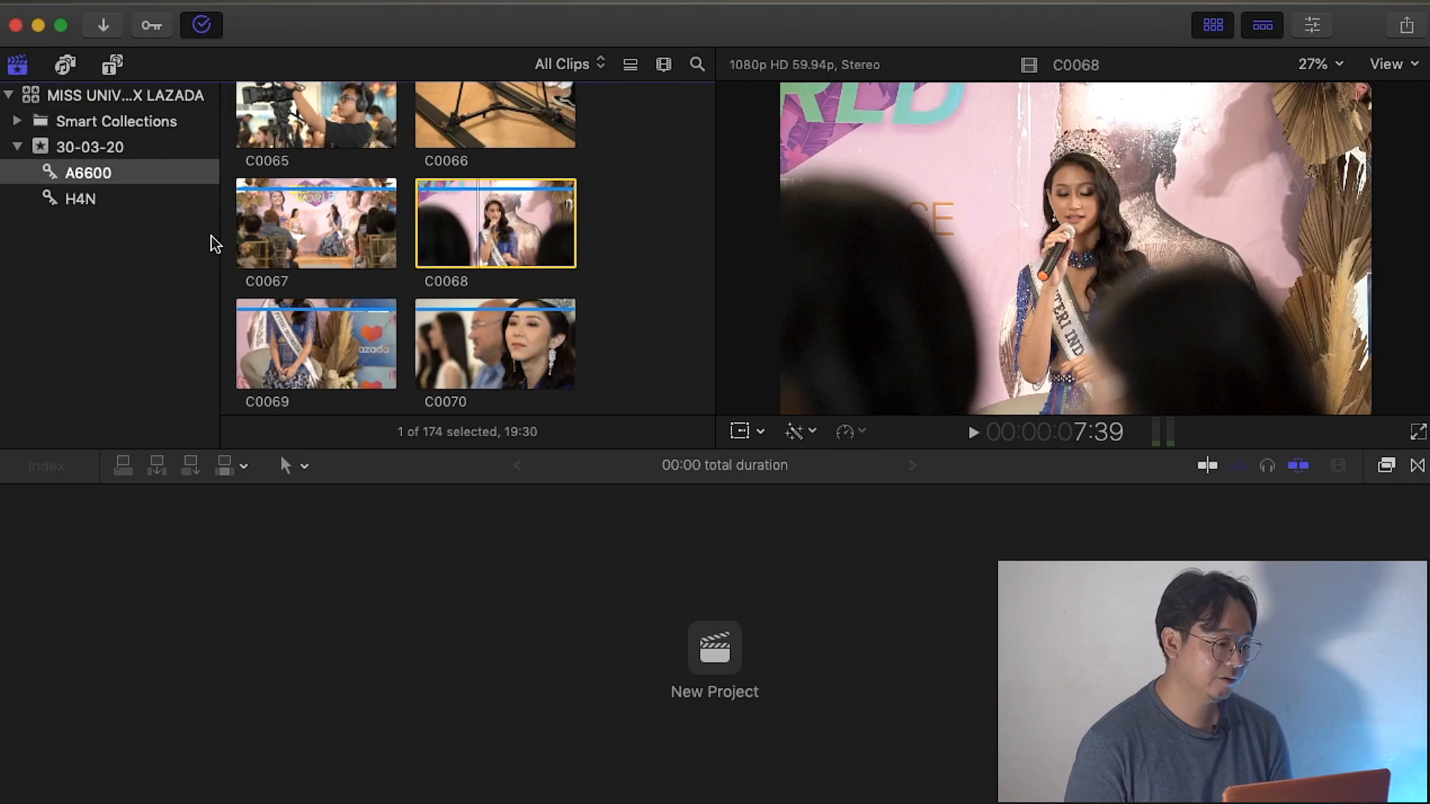
Create a project named TEASER COBA MISS UNI in the 30-03-20 event, using the automatic settings.
left_click(187, 6)
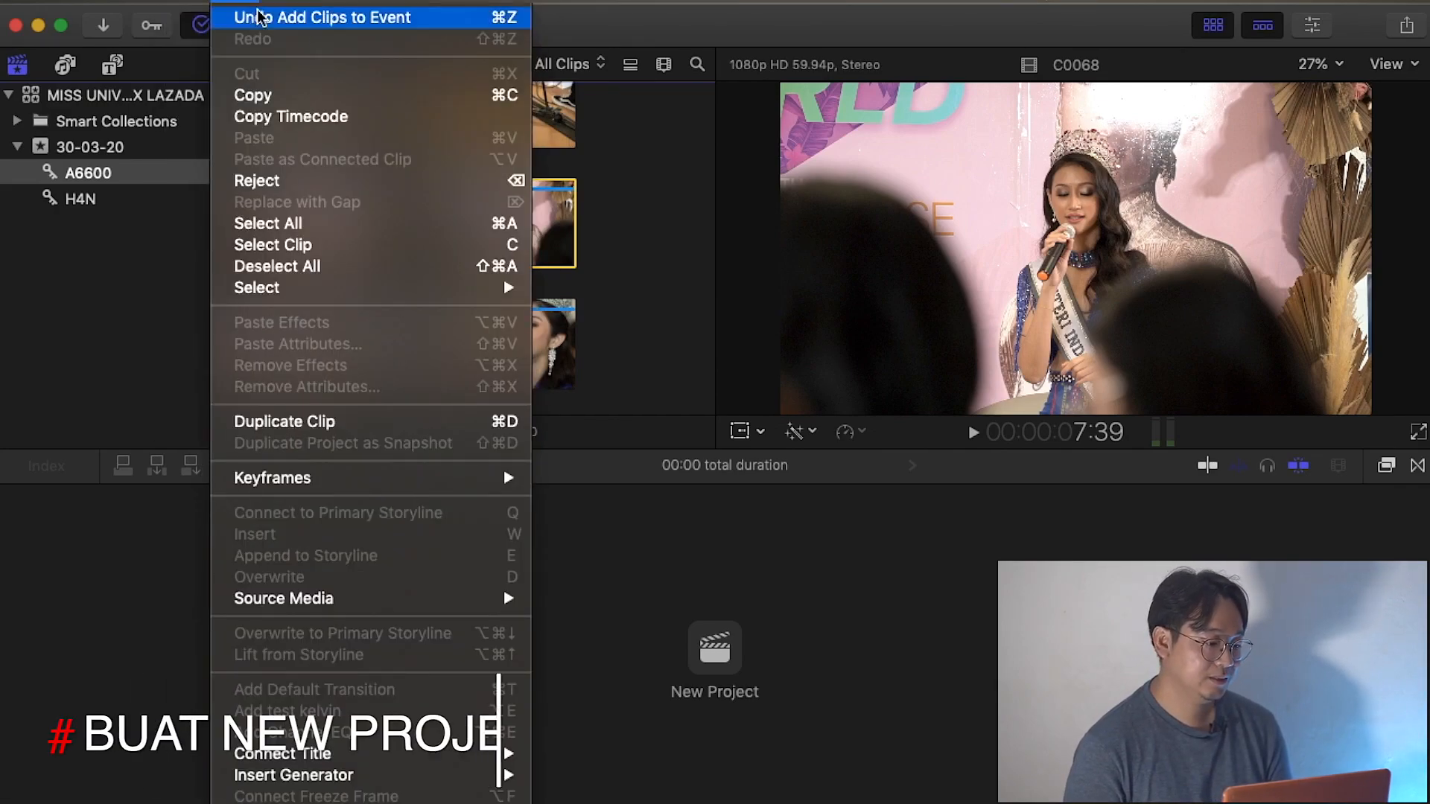
mouse_move(395, 13)
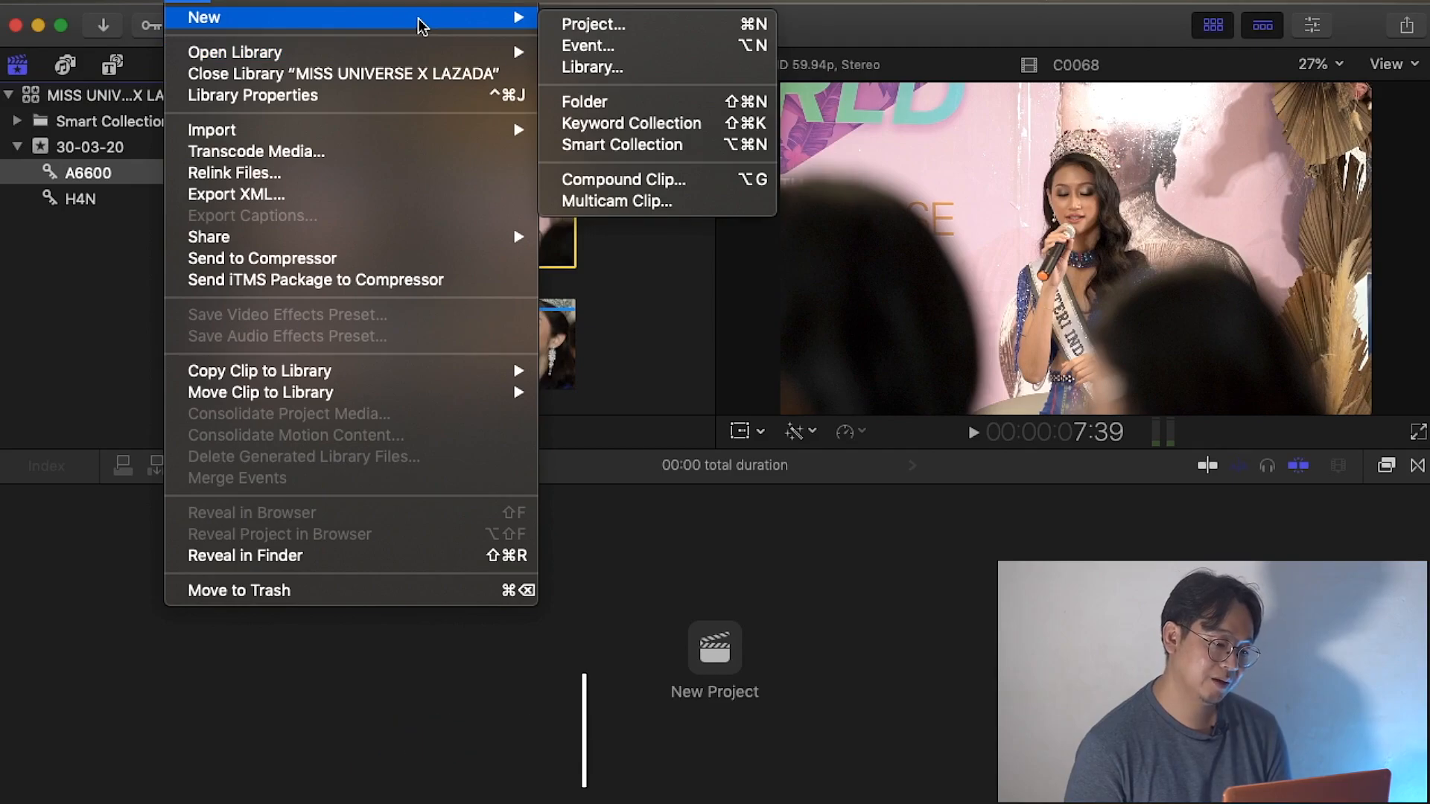
left_click(588, 24)
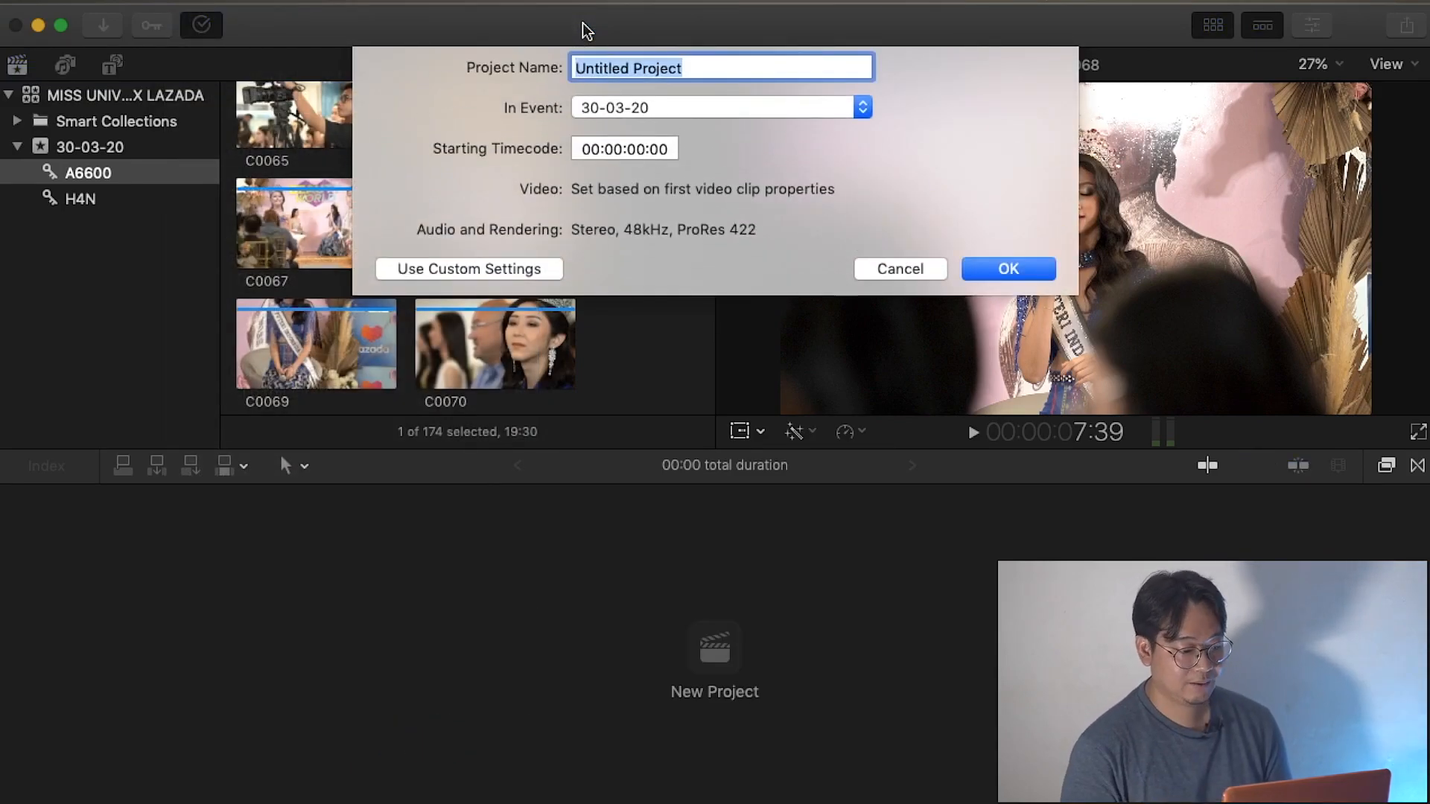
left_click(473, 274)
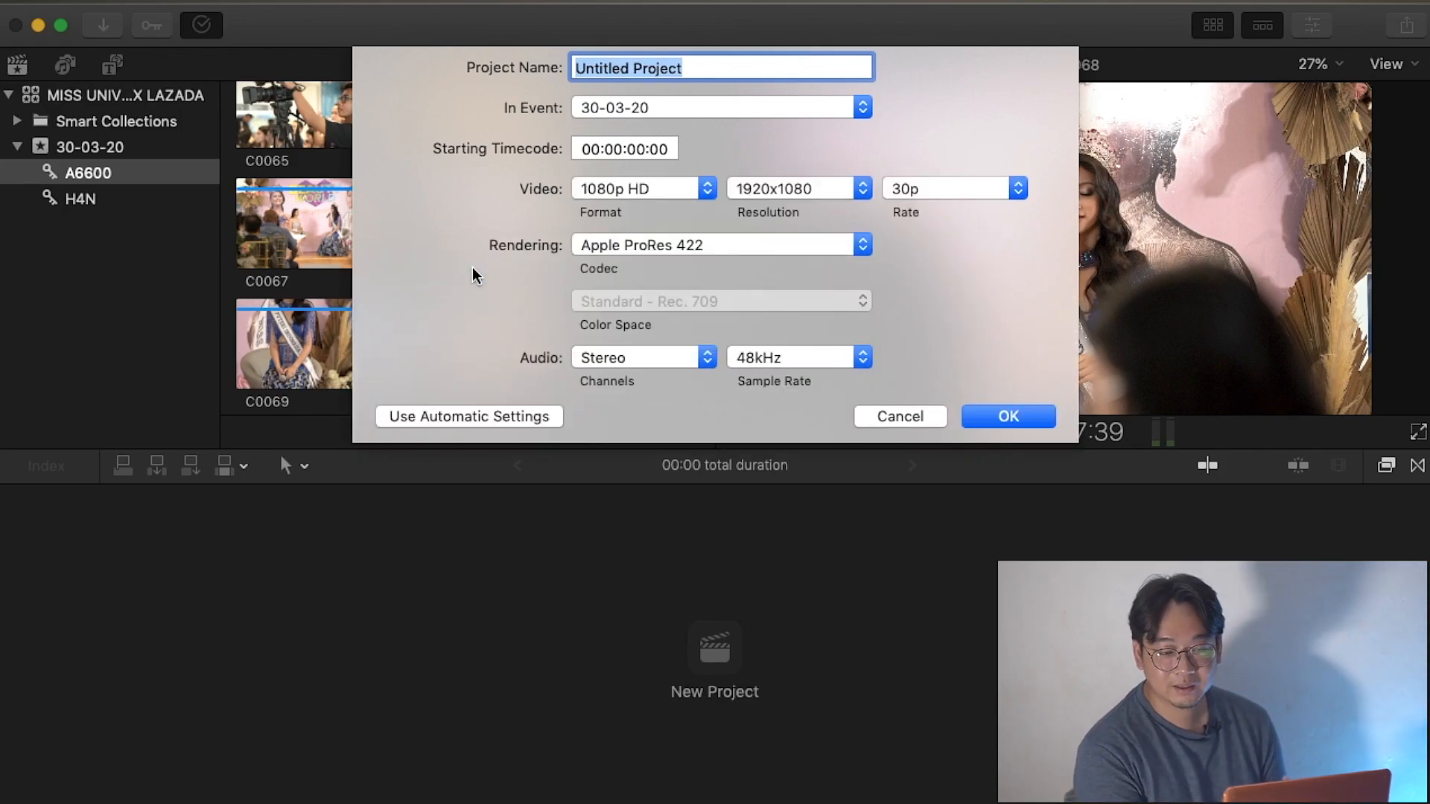
left_click(469, 415)
type("TEASER COBA")
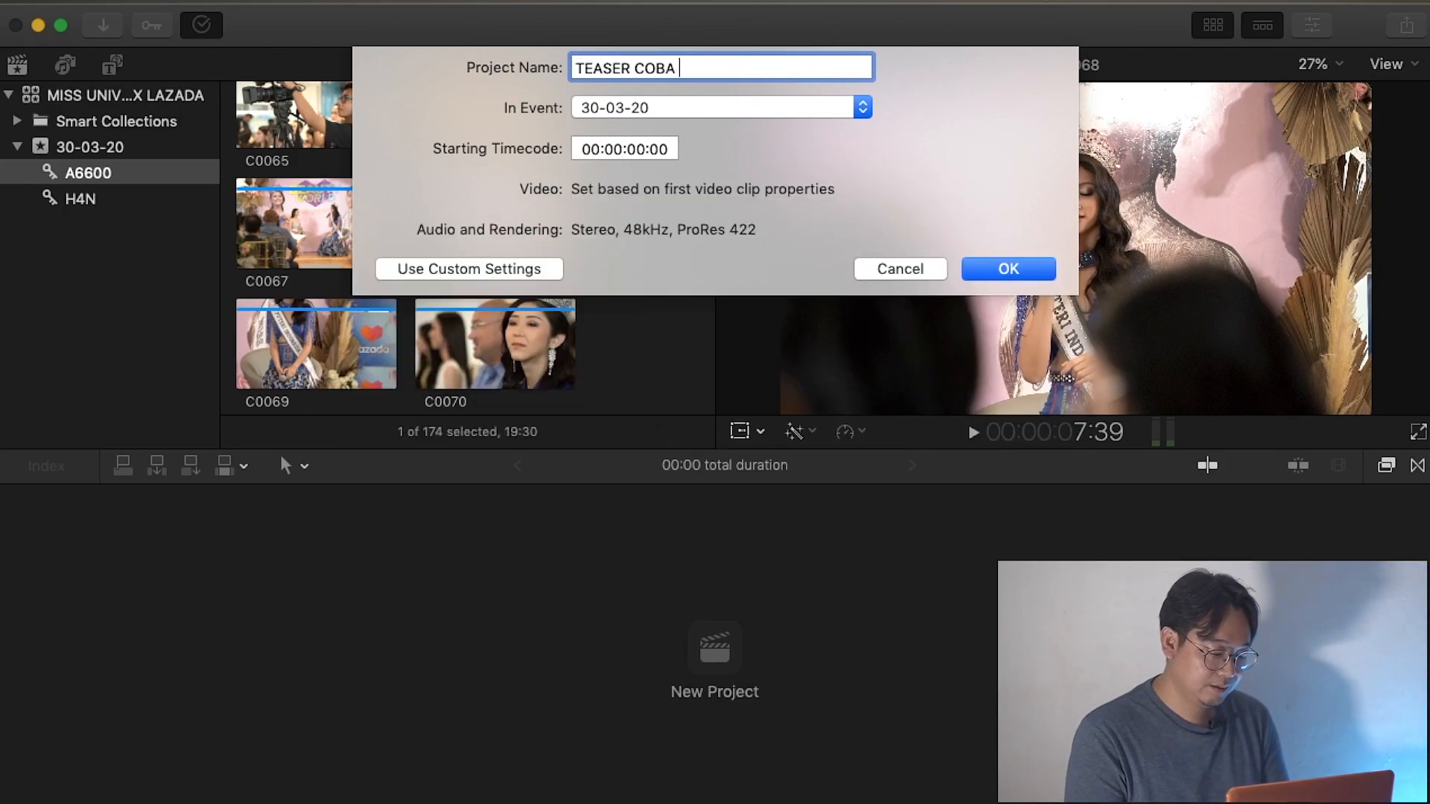
type(" MISS UNI")
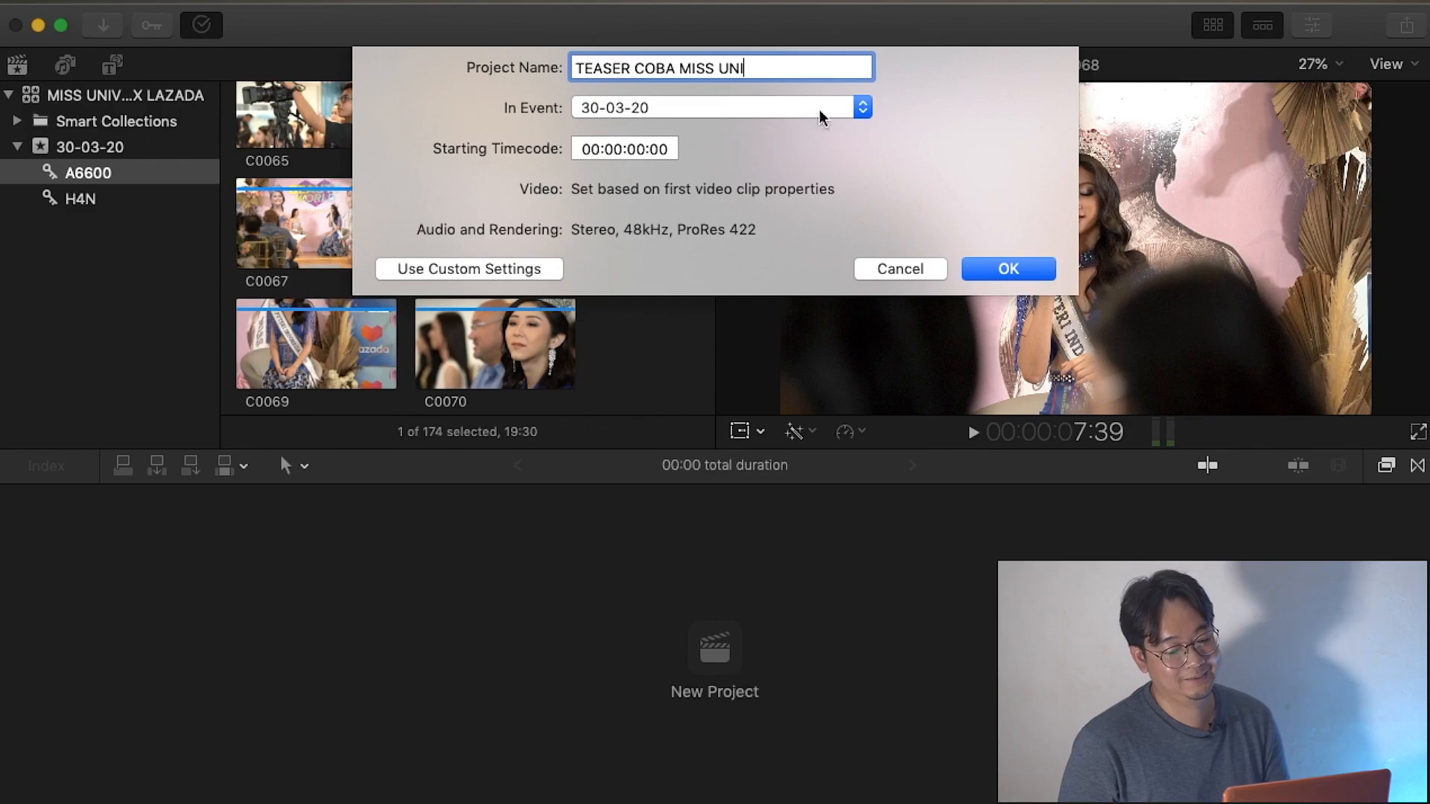
left_click(1007, 269)
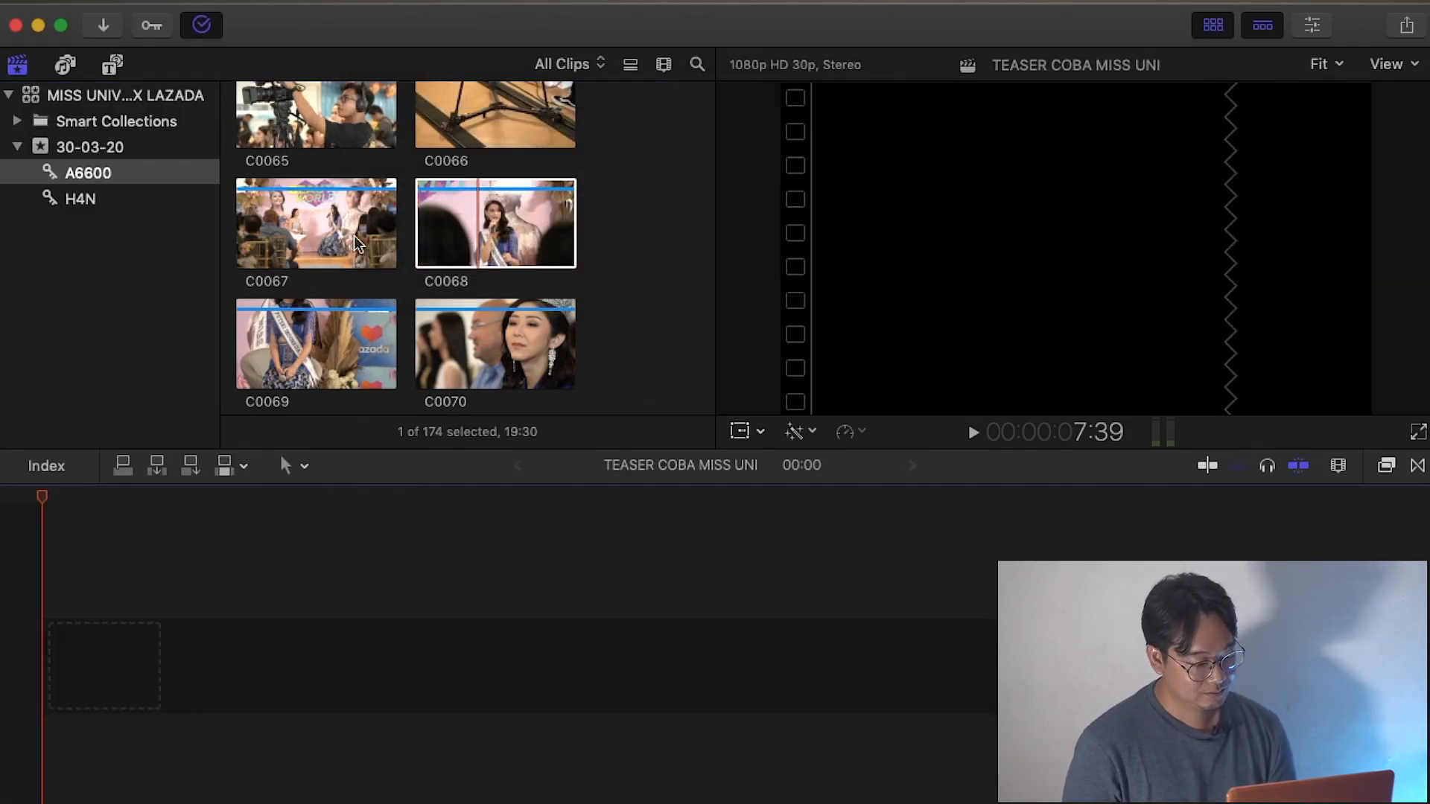
Mark a 44-frame excerpt of clip C0073 and append it to the empty project timeline.
left_click(325, 224)
scroll(324, 338, "down", 4)
left_click(283, 338)
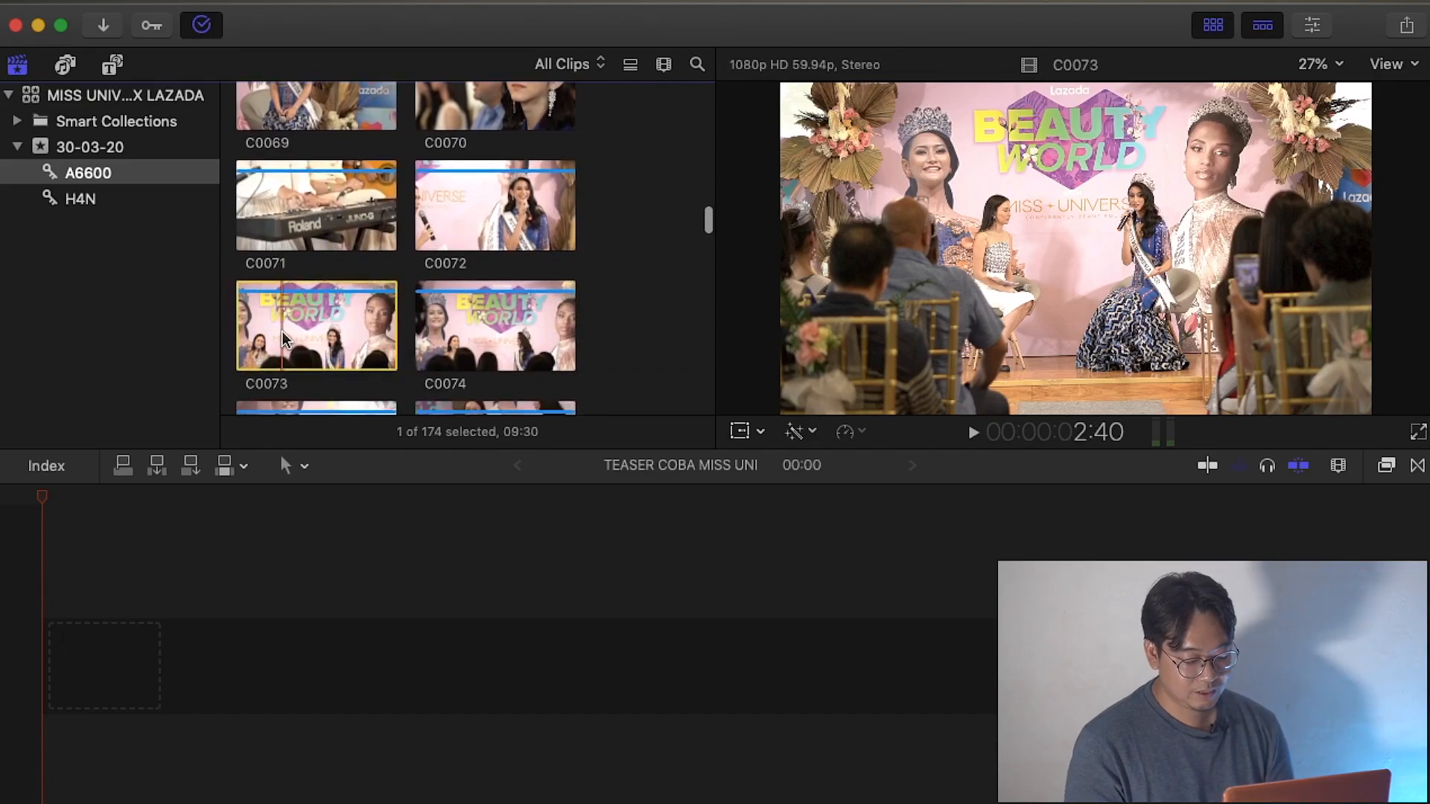
key("space")
key("space")
key("o")
key("e")
Mark short excerpts of clips C0085 and C0088 and append them to the timeline in that order.
scroll(453, 177, "down", 10)
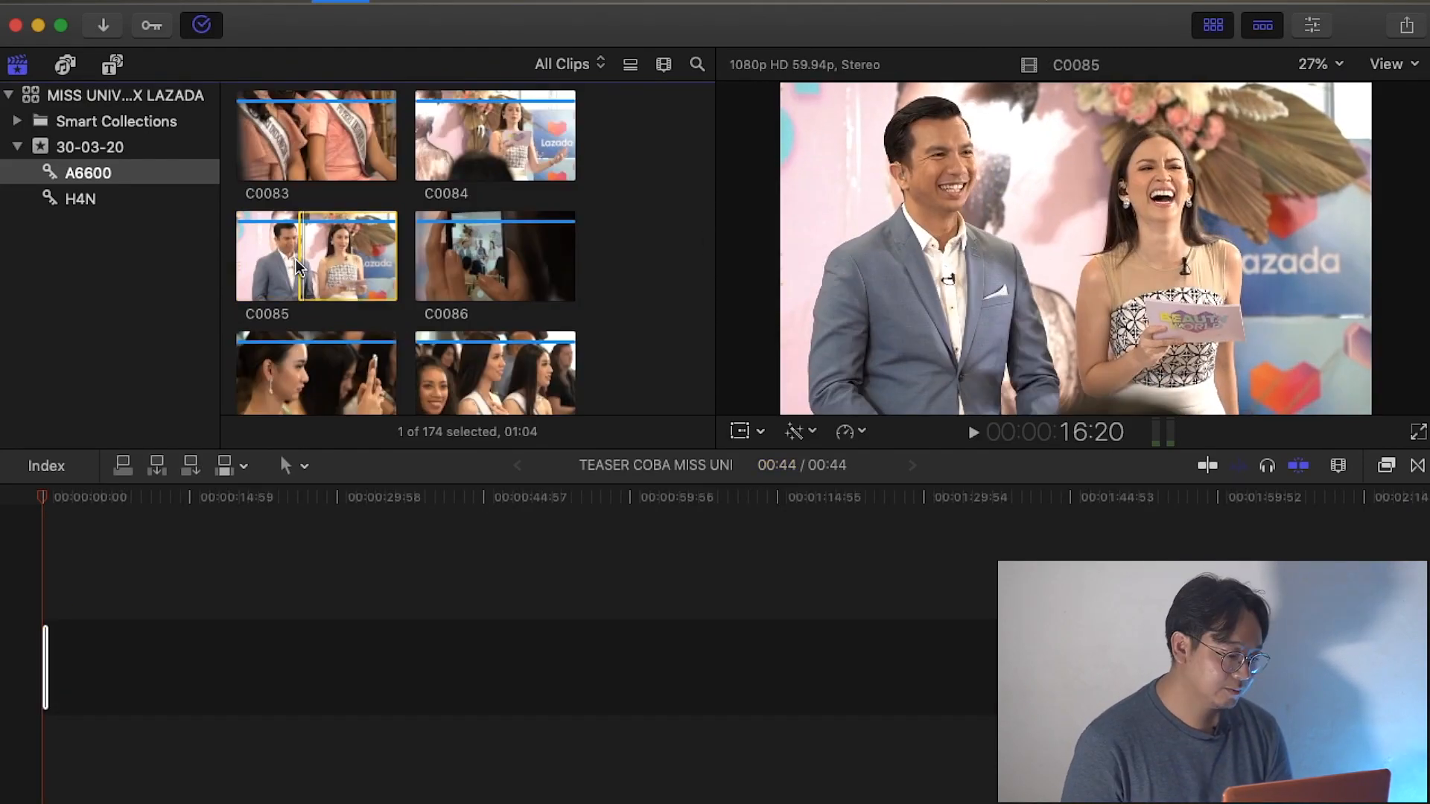
left_click(487, 177)
key("o")
key("e")
Mark an excerpt of clip C0133 lasting 01:13 and append it to the end of the timeline.
scroll(476, 177, "down", 20)
left_click(288, 302)
key("space")
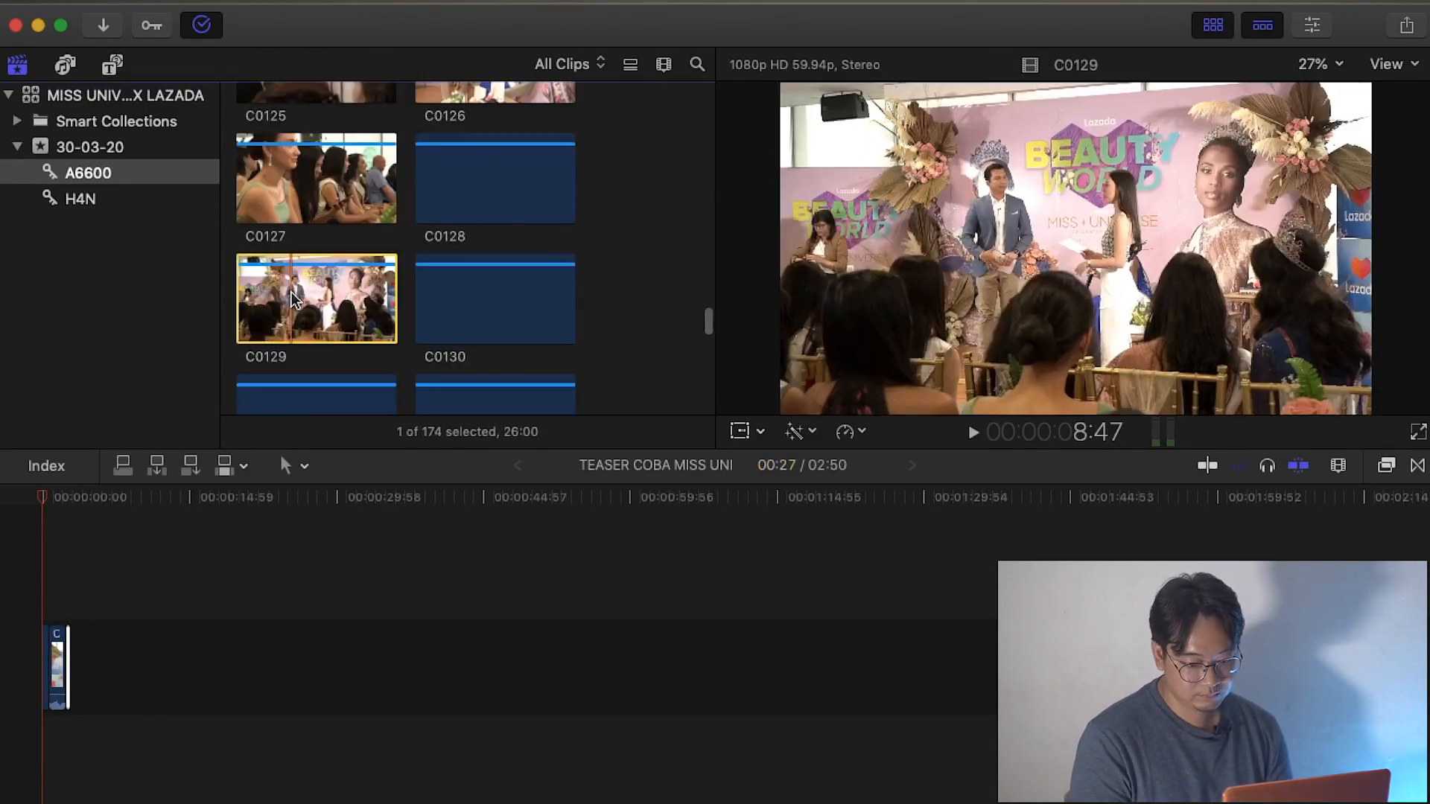
scroll(290, 387, "down", 5)
left_click(291, 393)
scroll(293, 395, "down", 1)
key("i")
key("o")
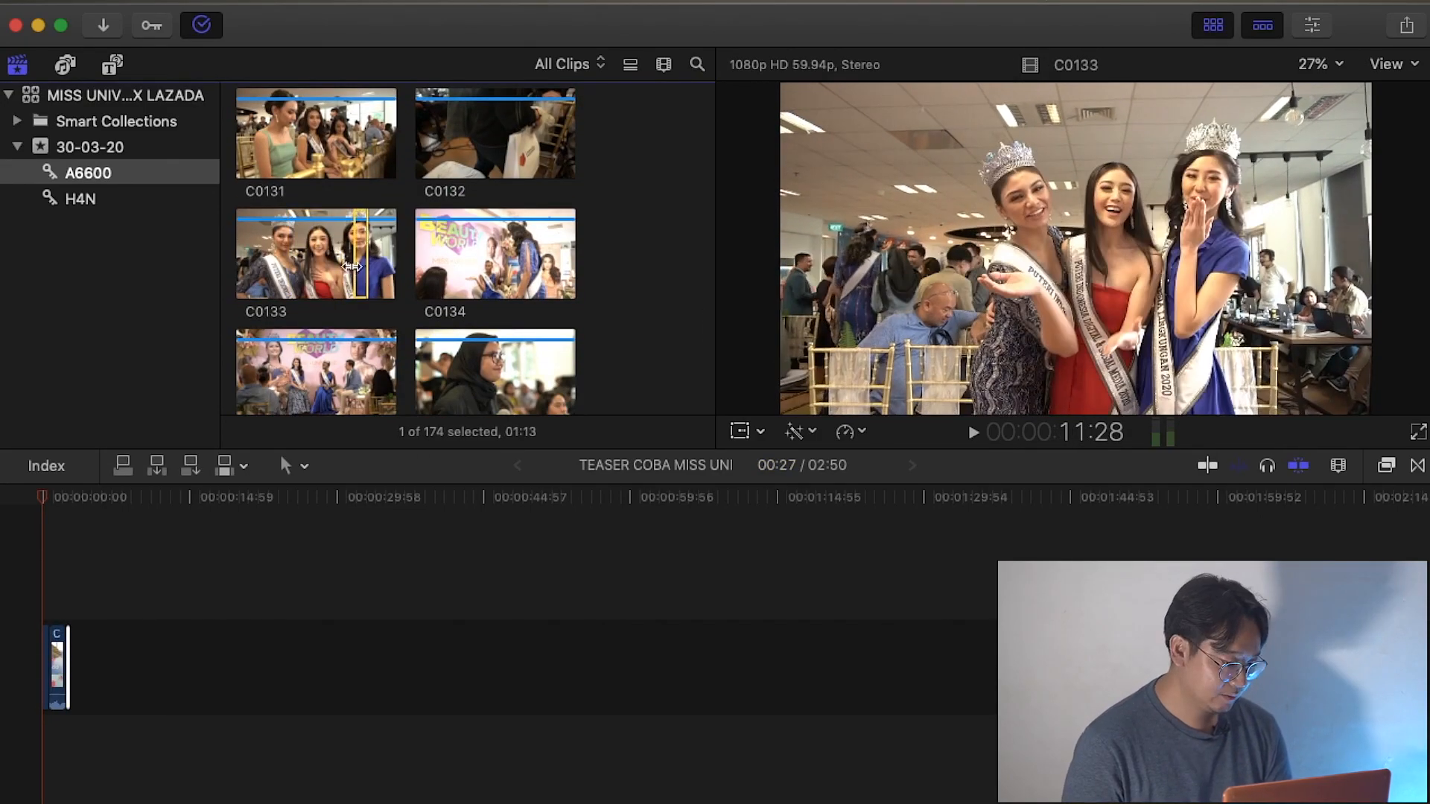
key("e")
key("shift+z")
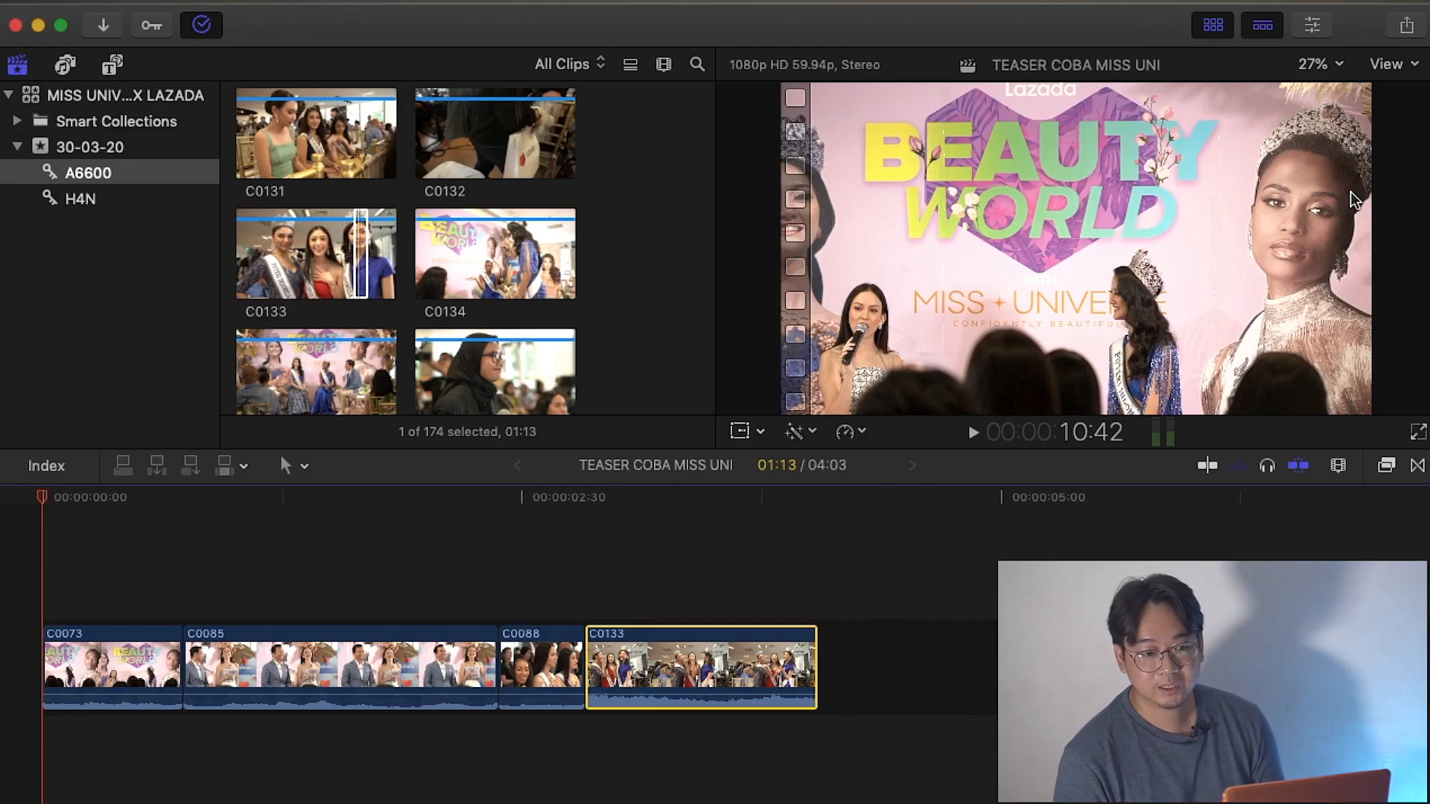
Start a Master File export of the project with Apple Devices format, H.264 Better Quality codec and 854 x 480 resolution.
left_click(1412, 31)
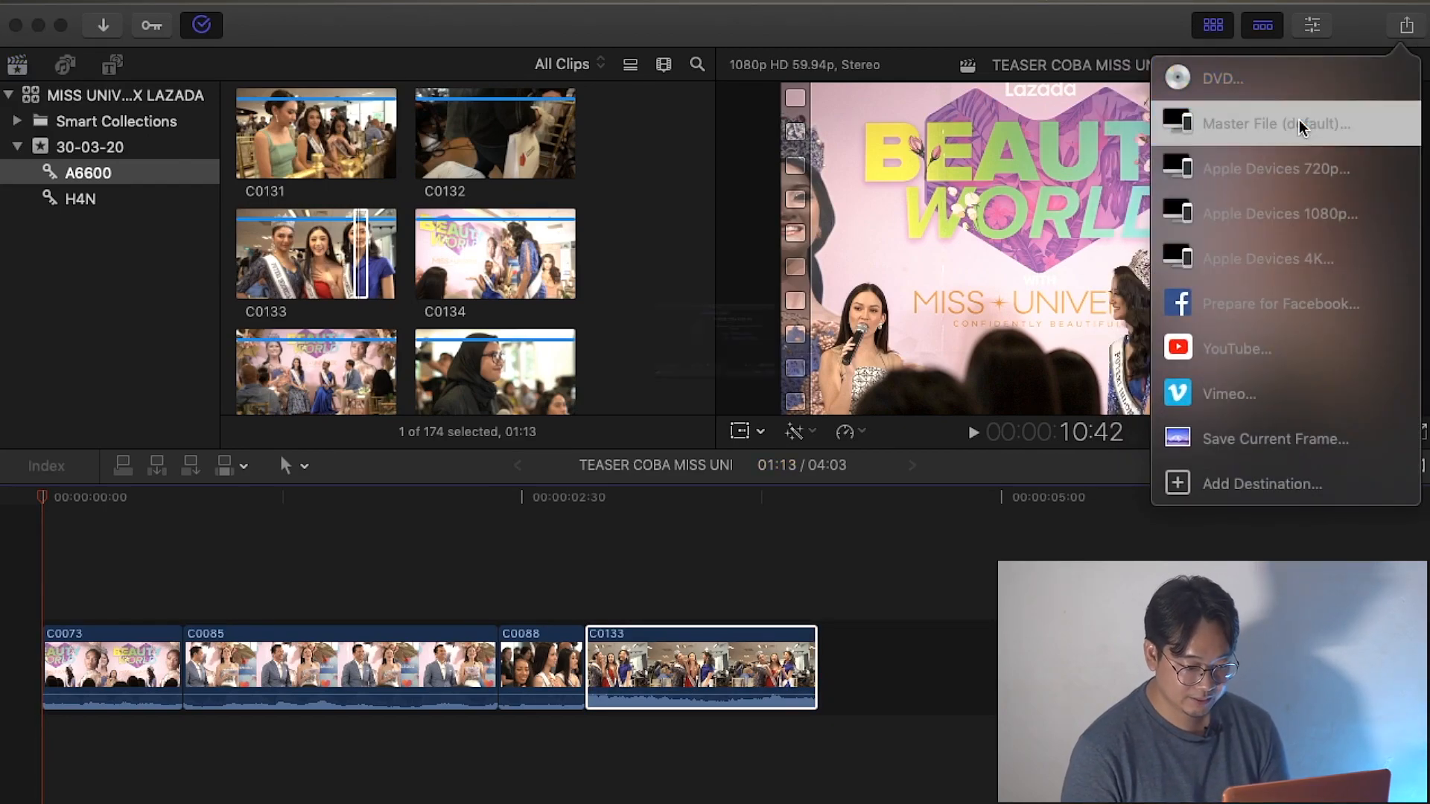
left_click(1301, 126)
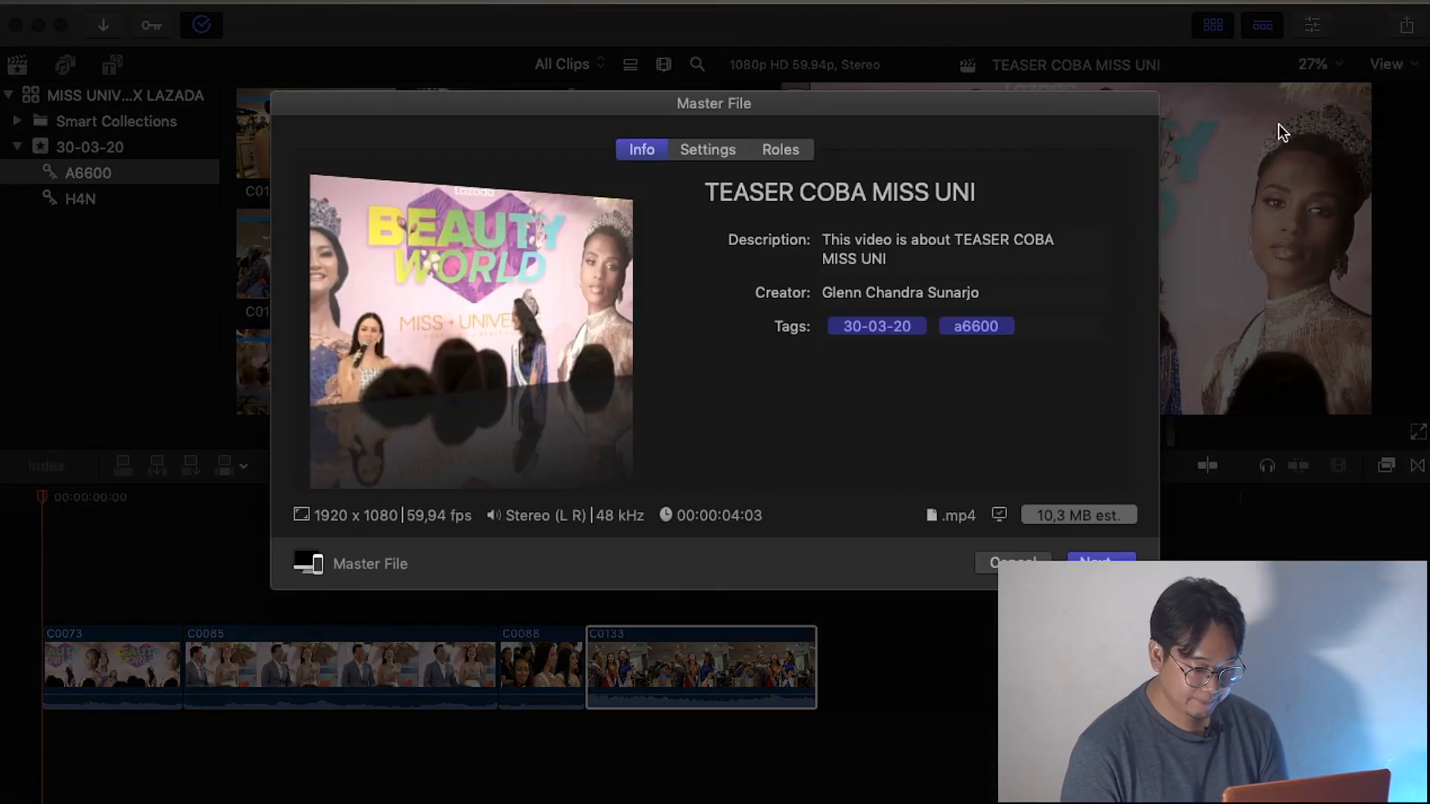
left_click(715, 143)
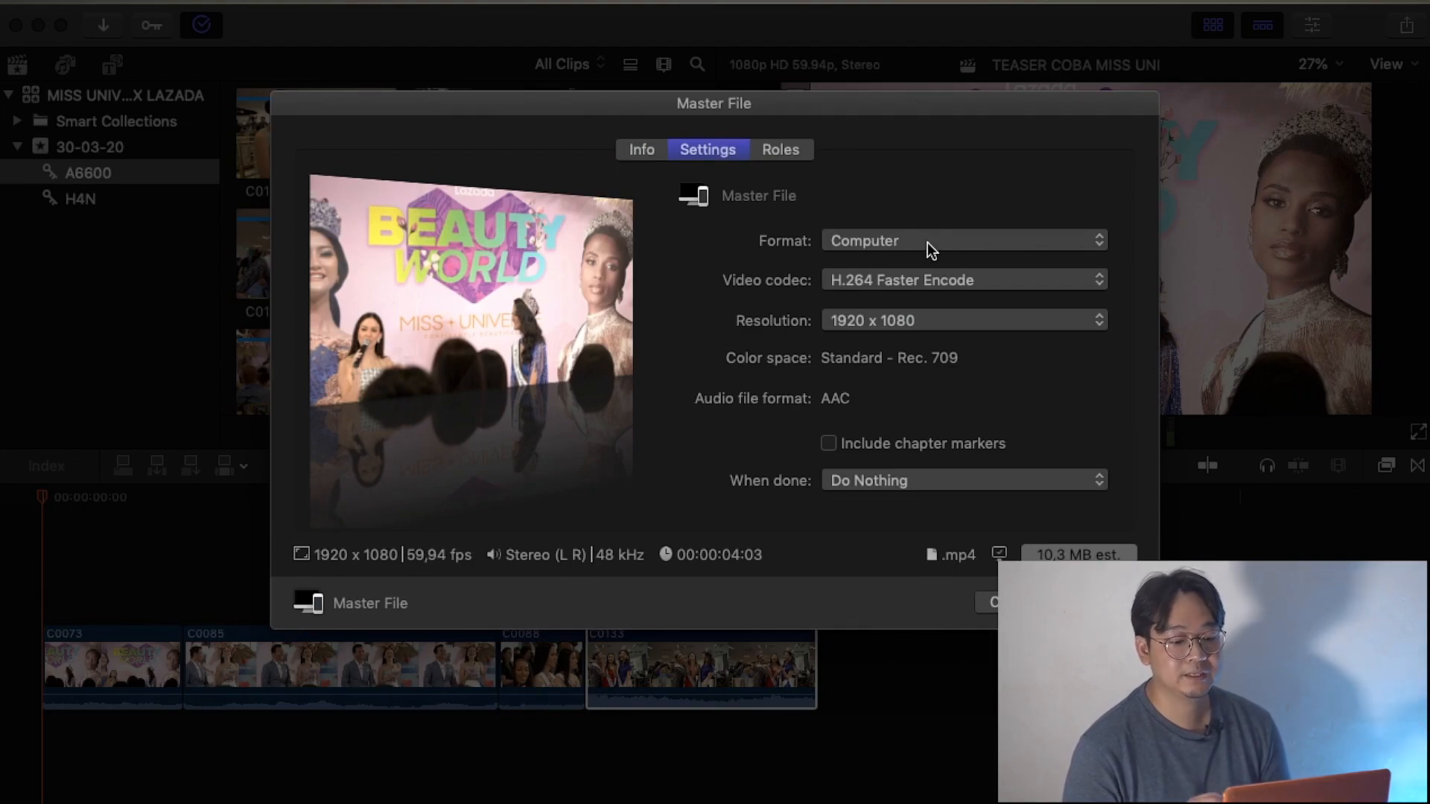
left_click(927, 243)
left_click(651, 67)
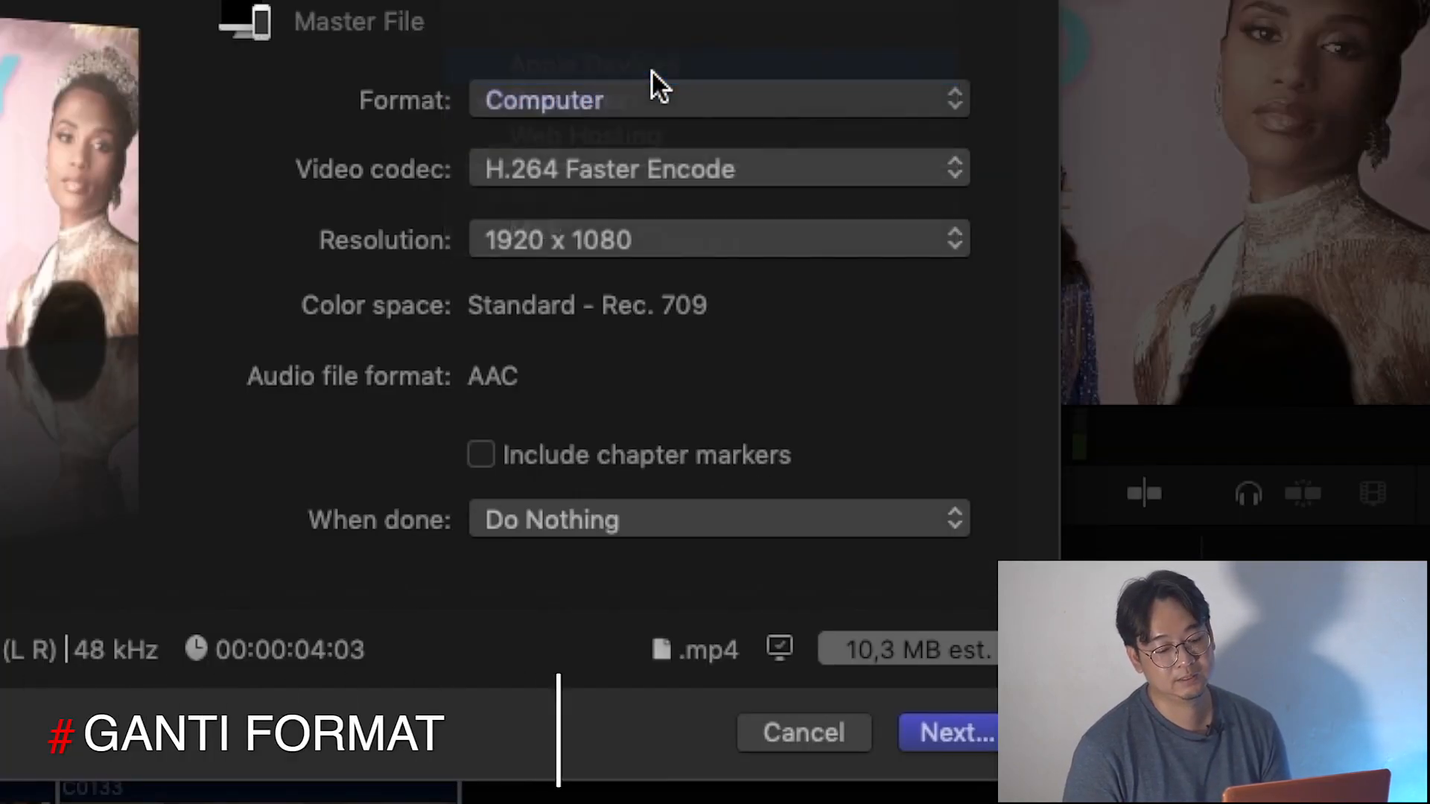
left_click(637, 167)
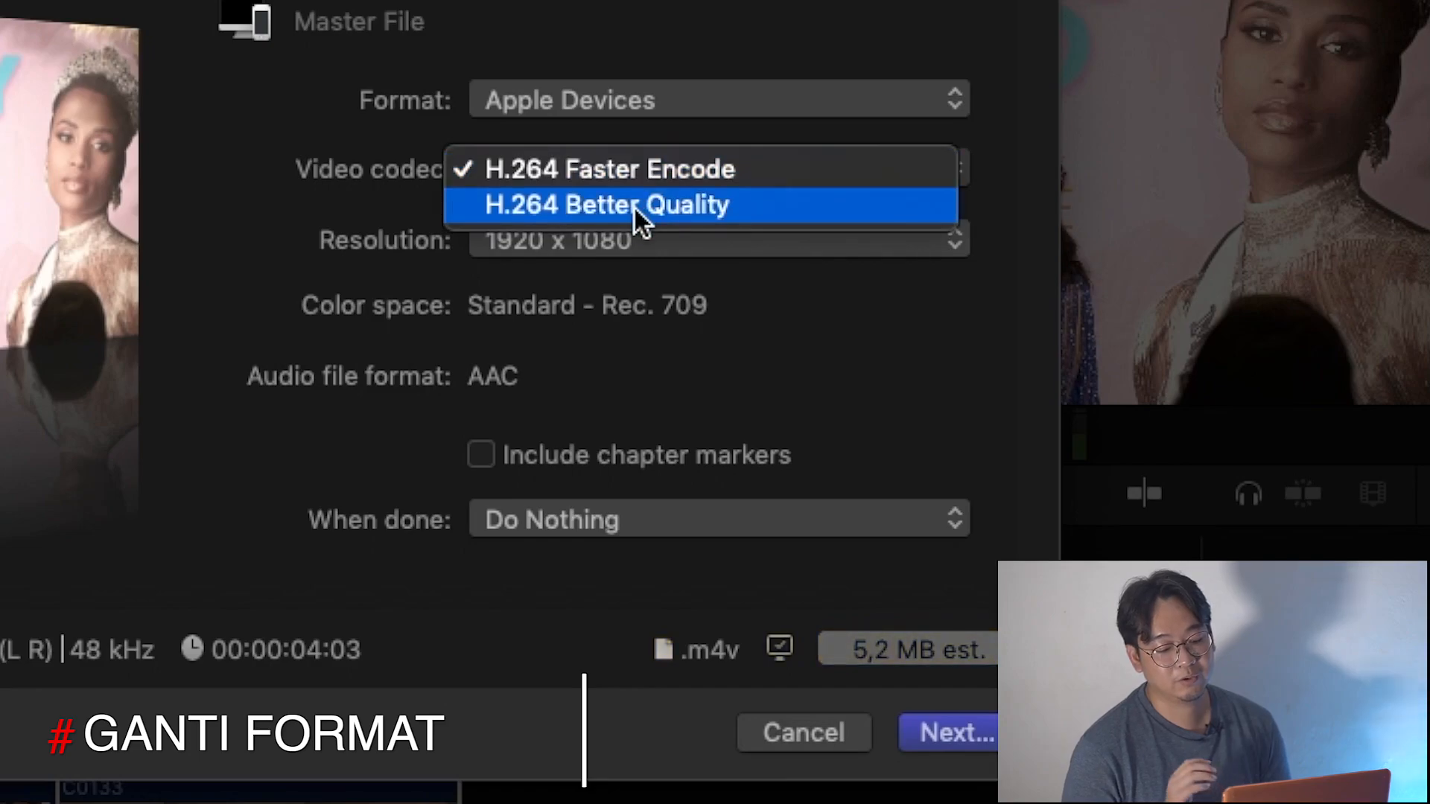
left_click(634, 208)
left_click(614, 241)
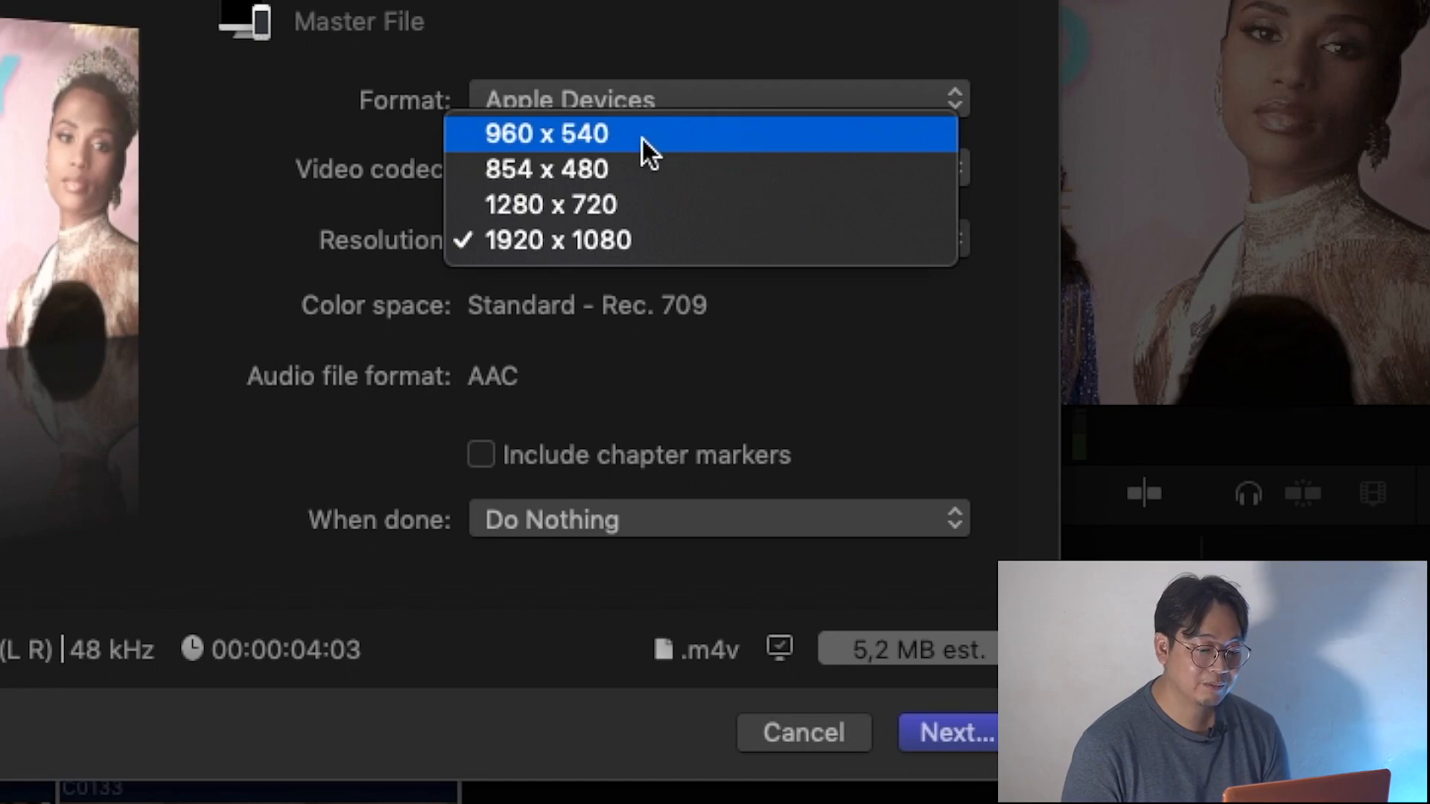
left_click(602, 163)
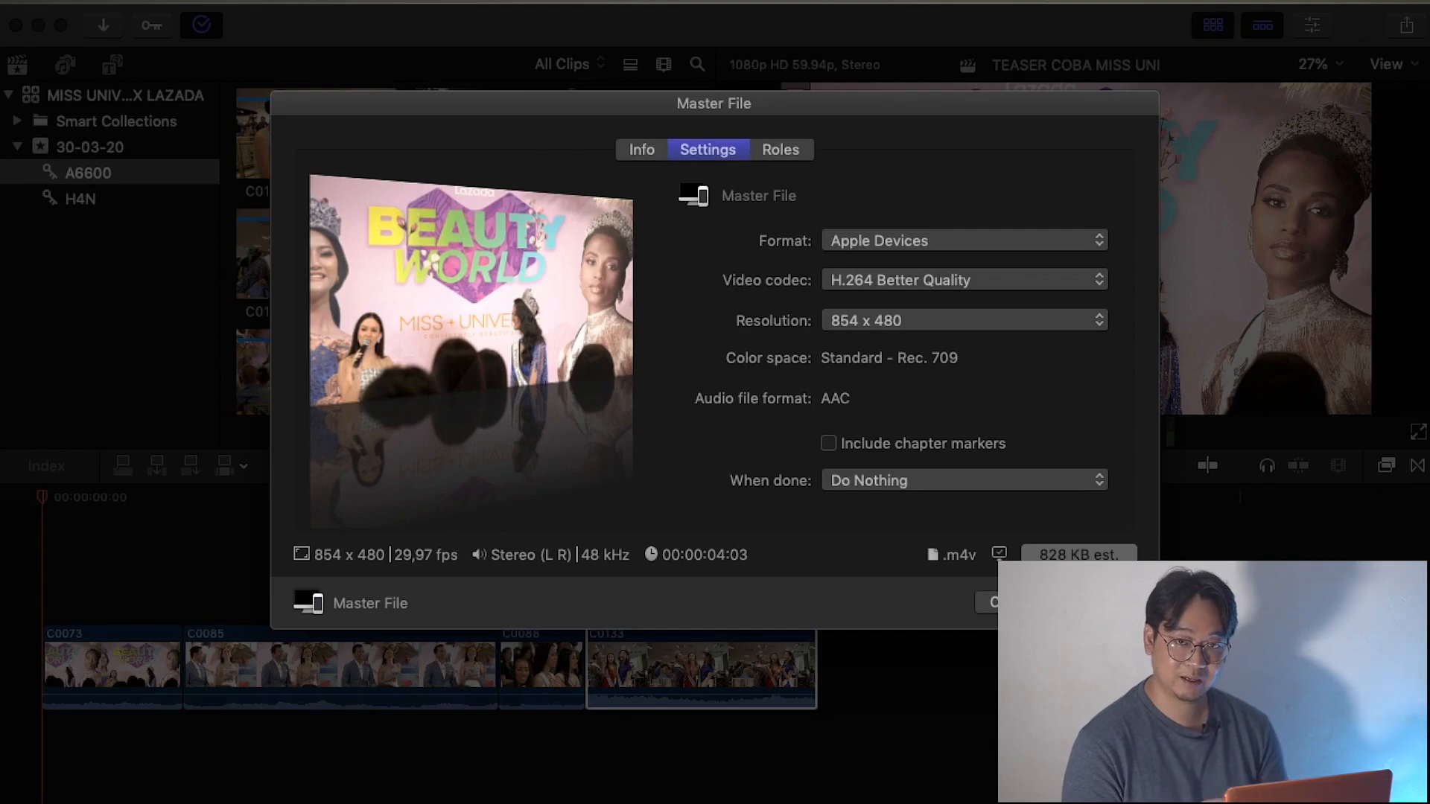
Set the Master File export to Computer format with the H.264 Better Quality codec and 1920 x 1080 resolution.
left_click(646, 152)
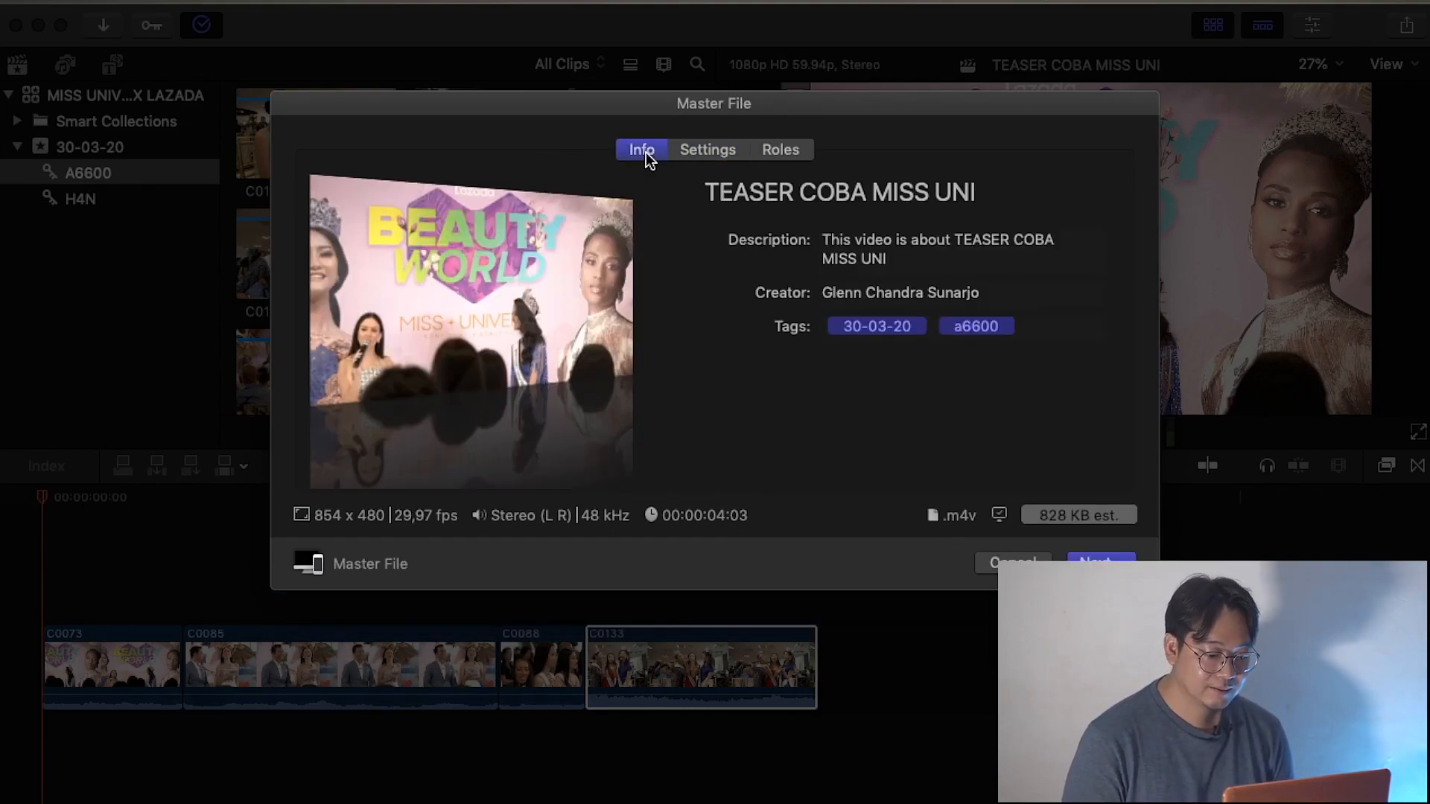
left_click(718, 157)
left_click(923, 242)
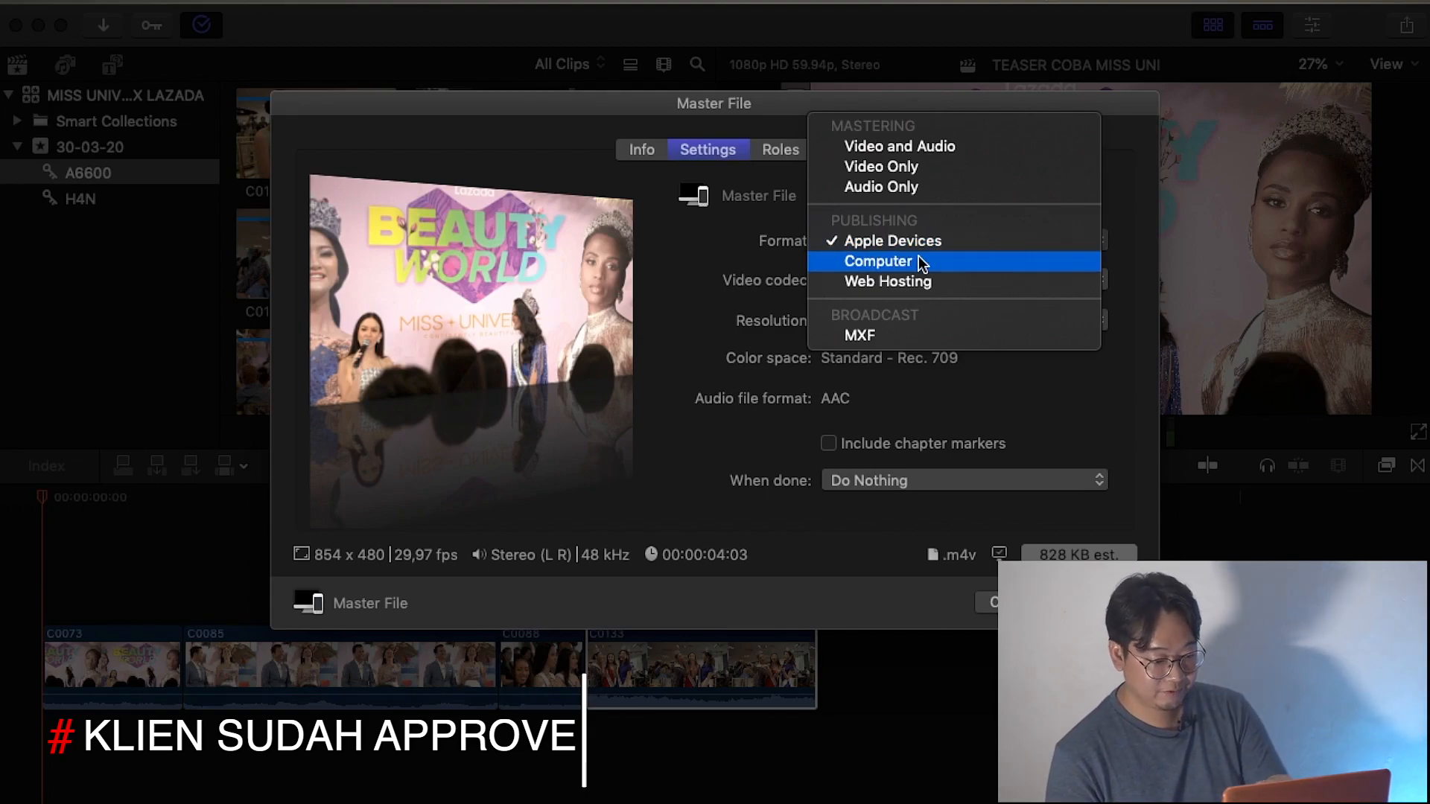
left_click(922, 262)
left_click(939, 282)
left_click(937, 300)
left_click(930, 316)
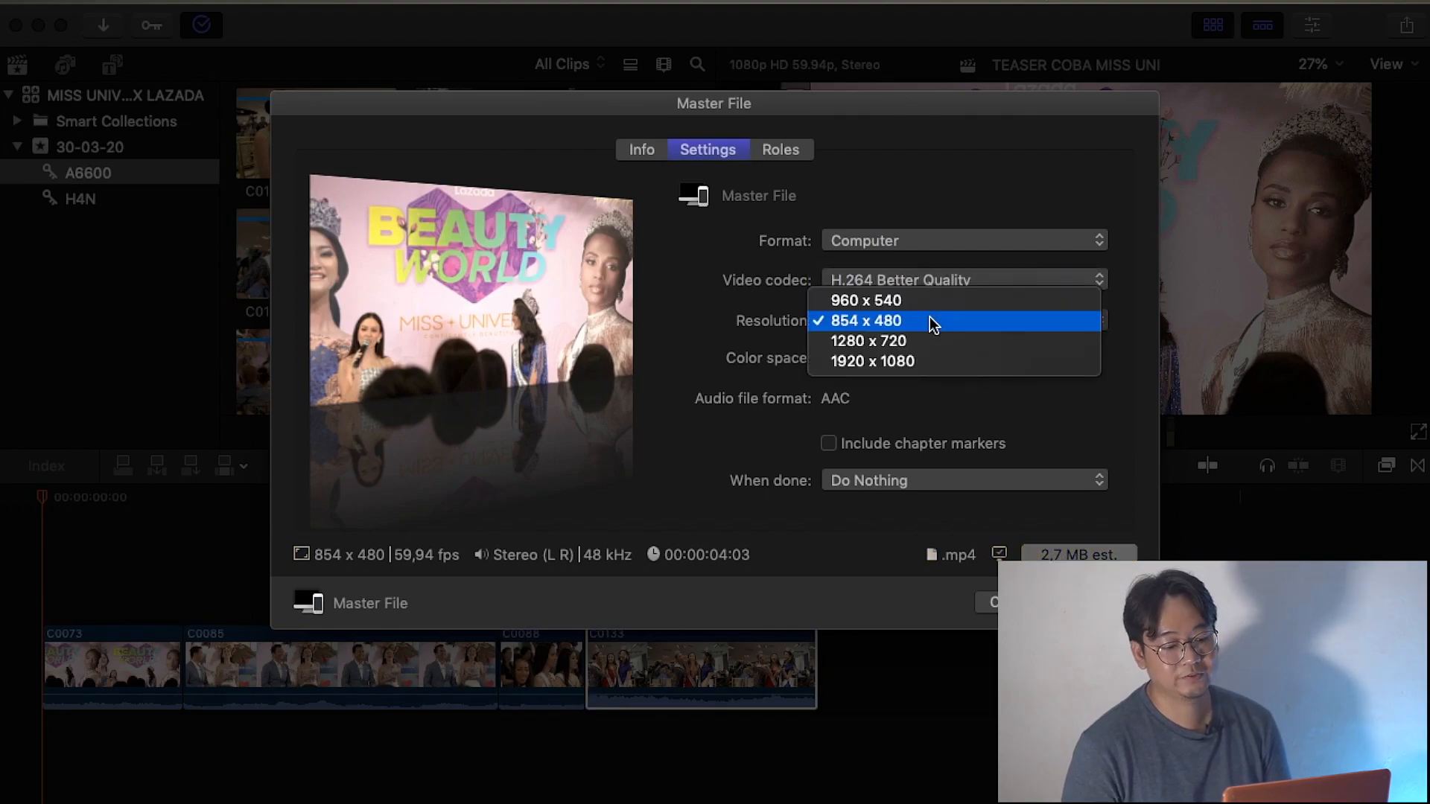
left_click(919, 361)
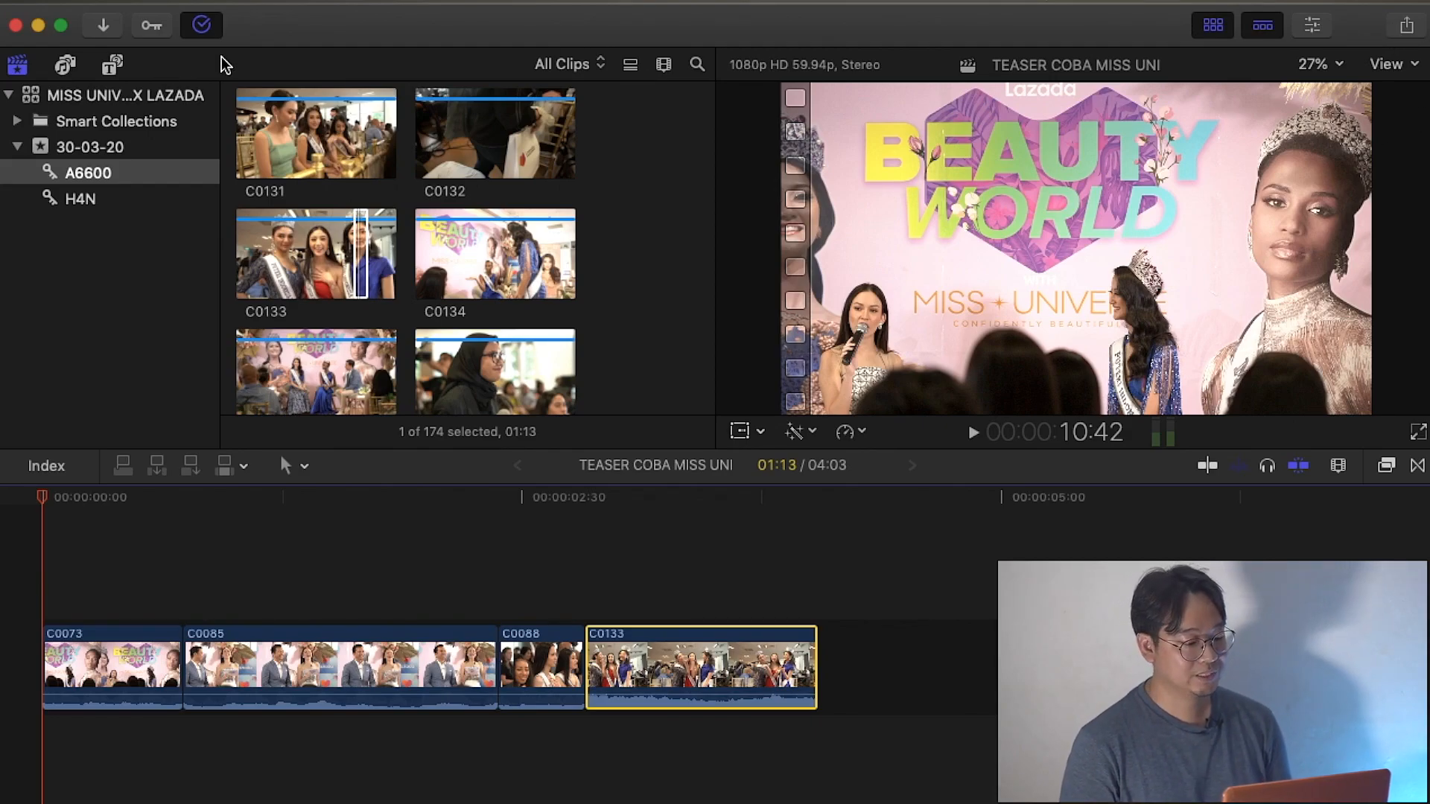
Check the status of the background tasks, including sharing and rendering, and close the overview.
left_click(201, 26)
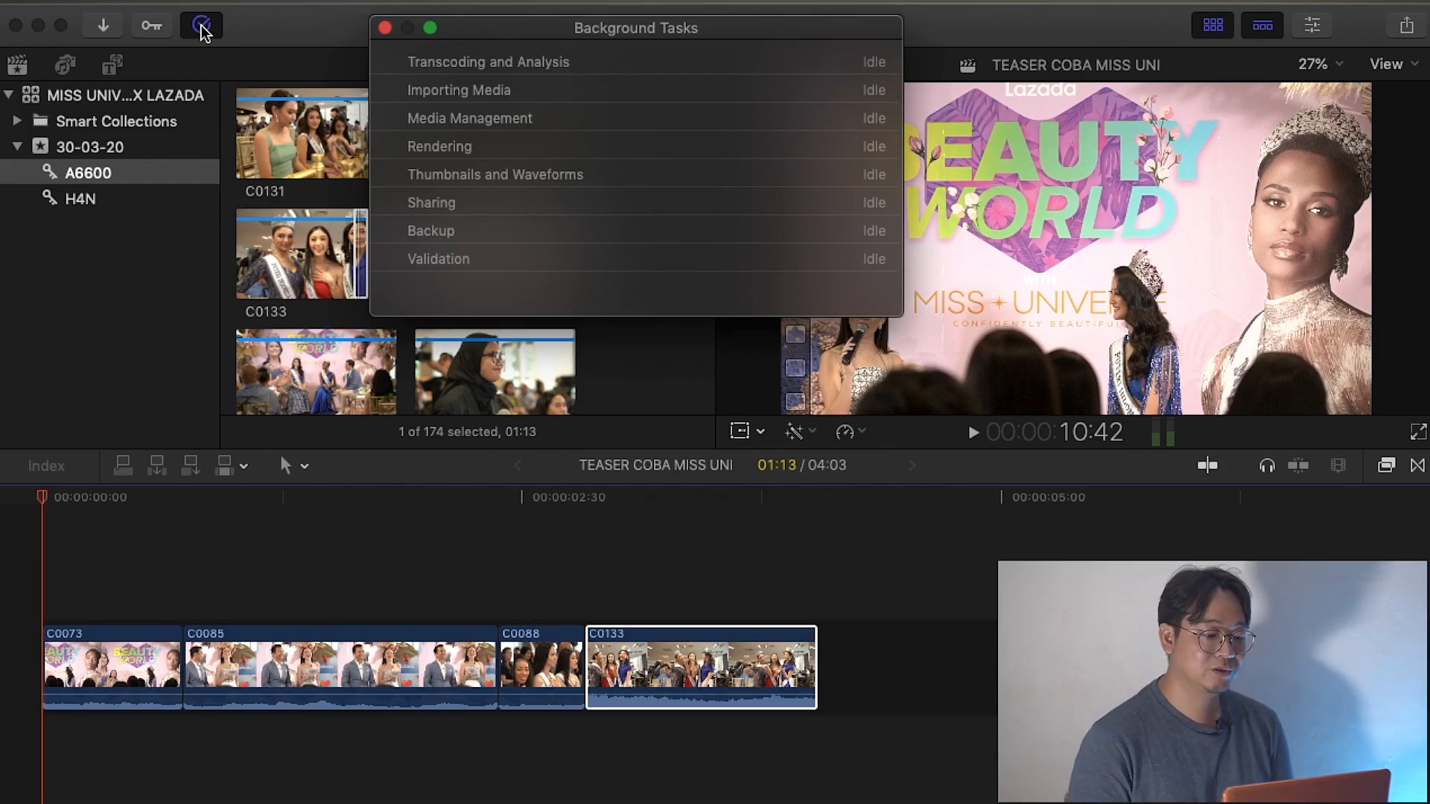
left_click(384, 27)
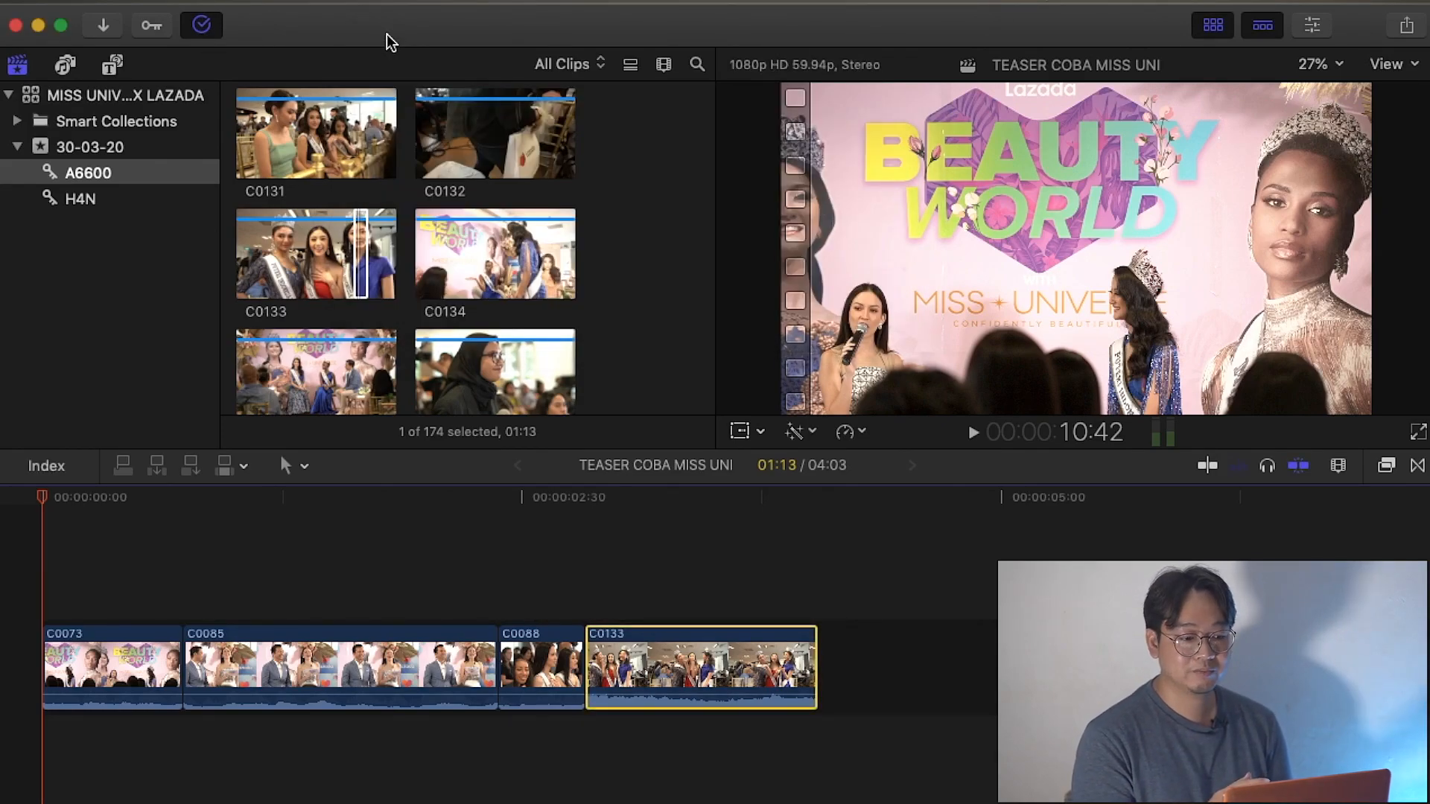